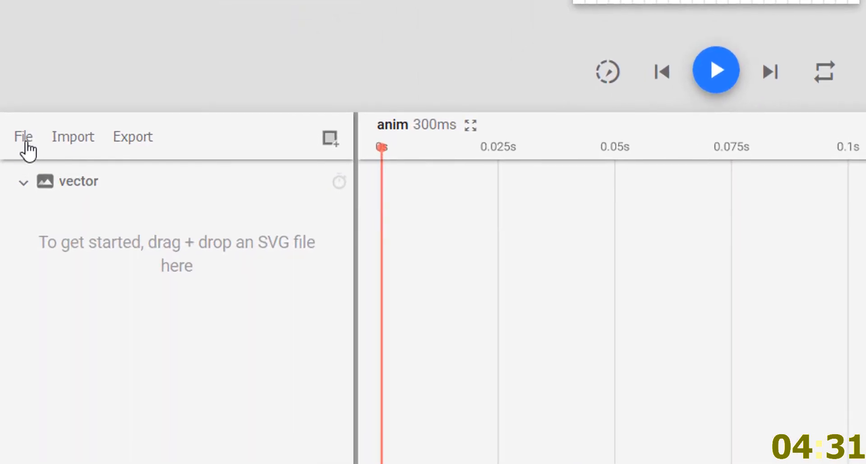
left_click(12, 308)
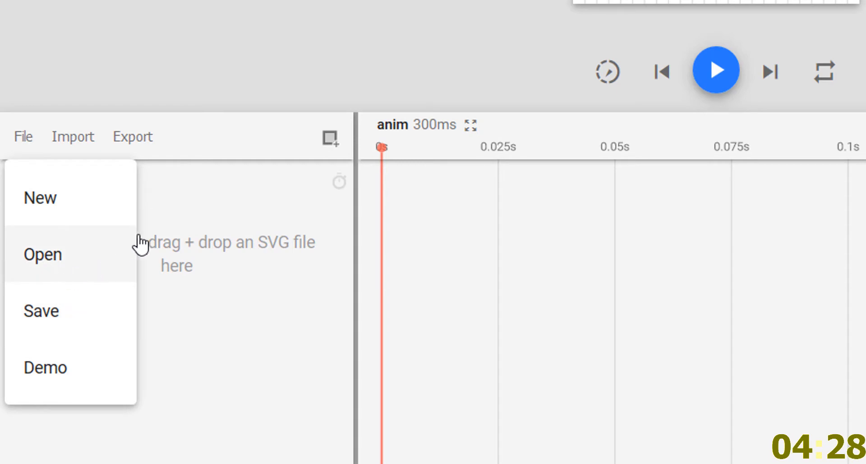
left_click(207, 221)
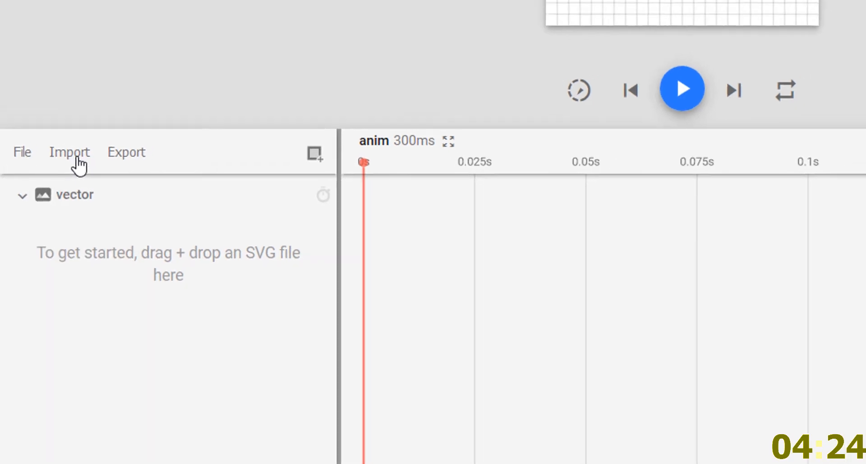
Import the 1stpath SVG file from the Pictures folder into the empty vector
left_click(80, 143)
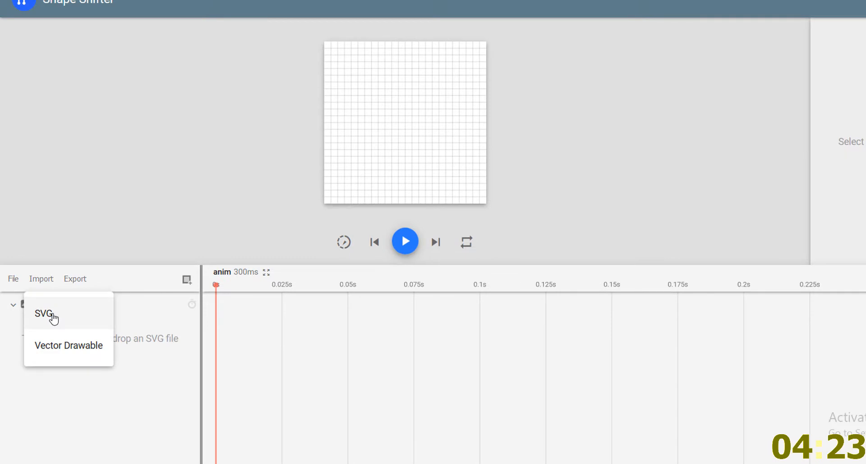
left_click(53, 319)
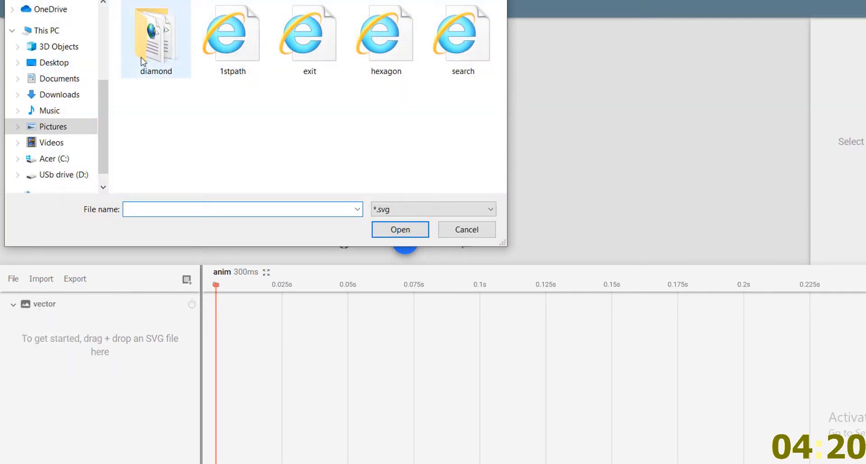
double_click(231, 62)
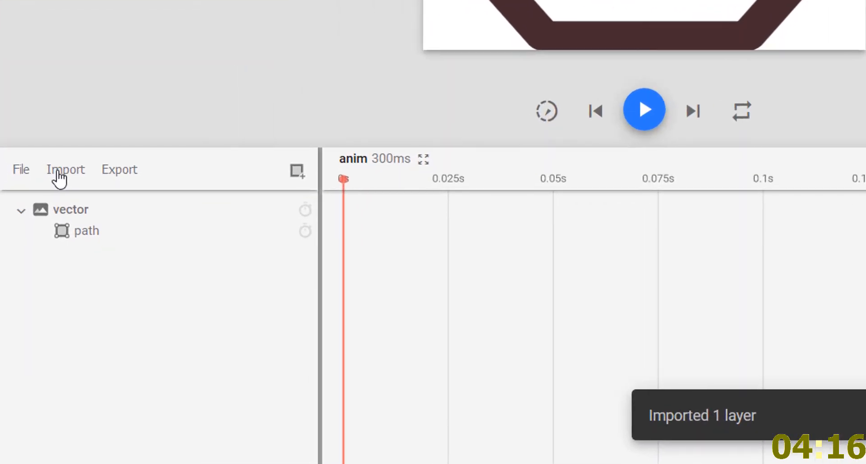
left_click(54, 190)
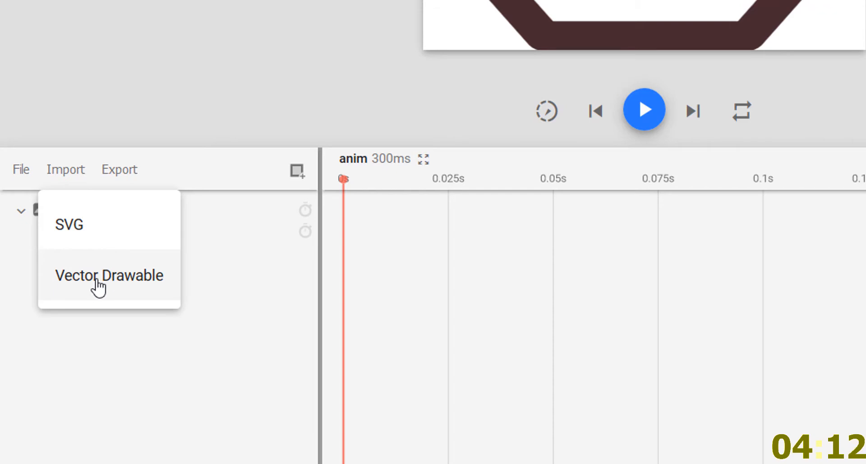
left_click(253, 280)
Set the strokeWidth of the imported hexagon path to 0
left_click(124, 235)
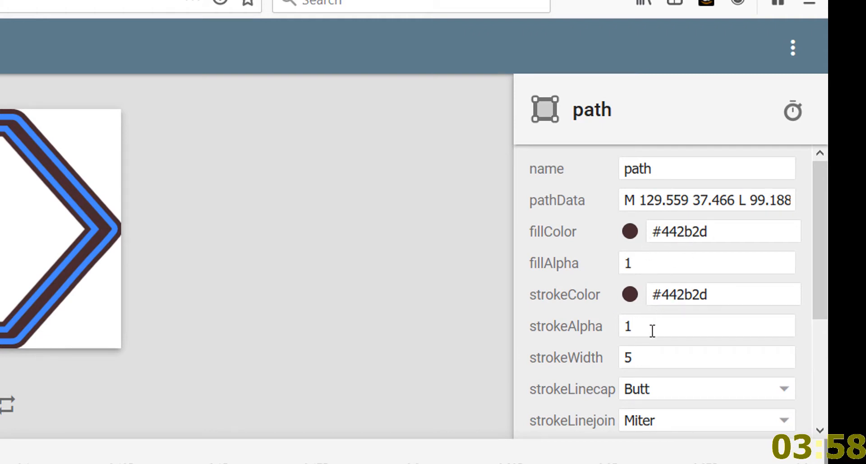
left_click(647, 350)
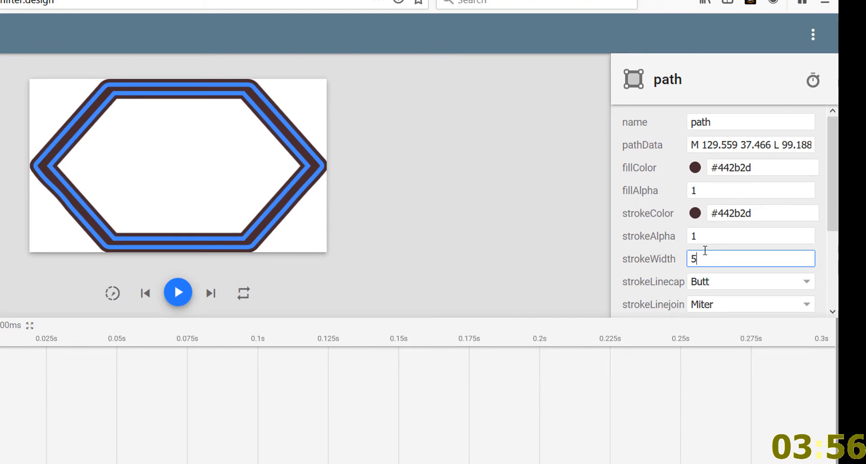
type("8")
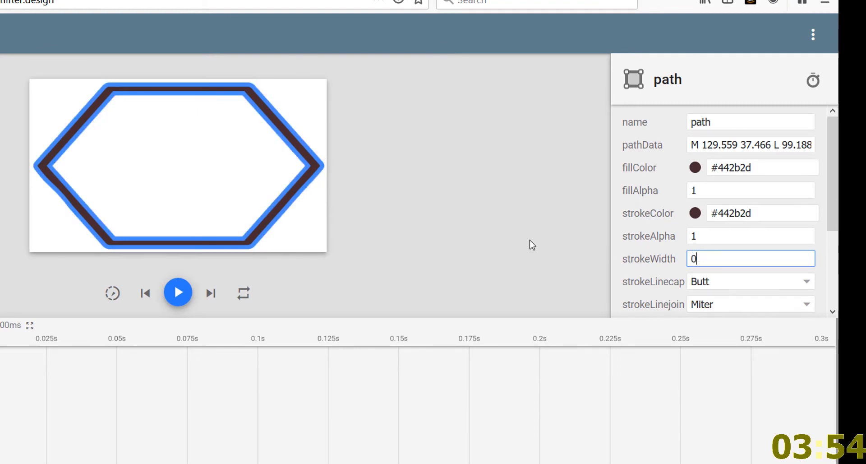
left_click(521, 234)
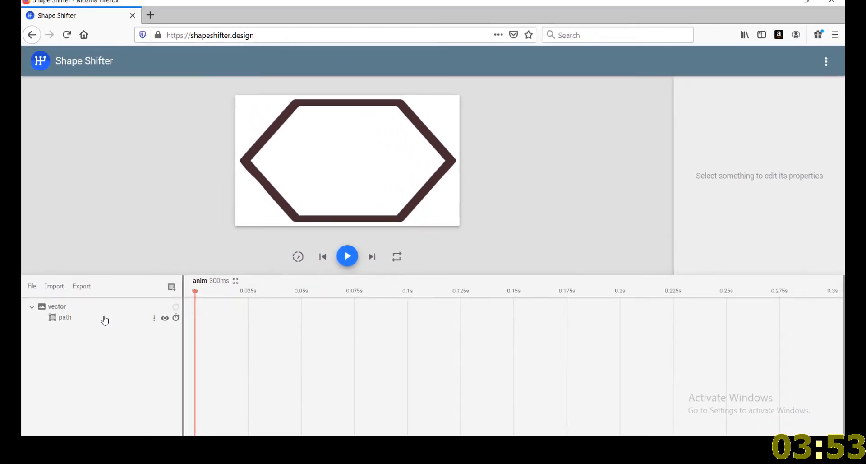
Add a fillAlpha animation to the path with fromValue 0 and shorten its block to end at about 0.09 s
left_click(105, 320)
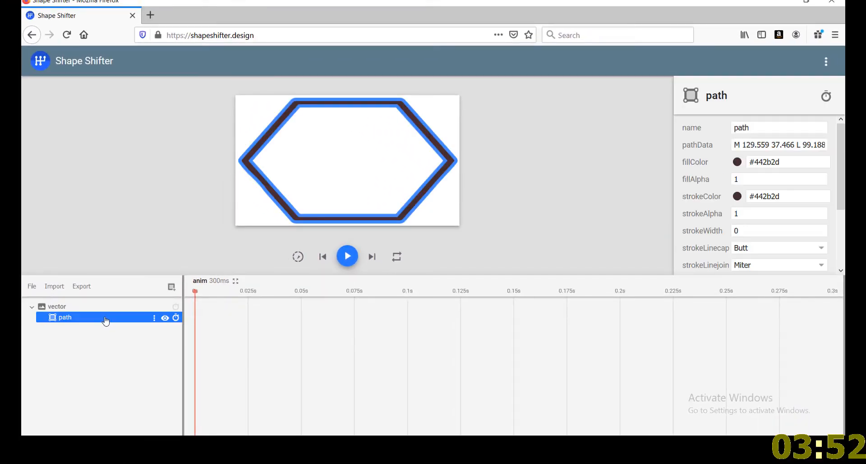
scroll(685, 241, "down", 2)
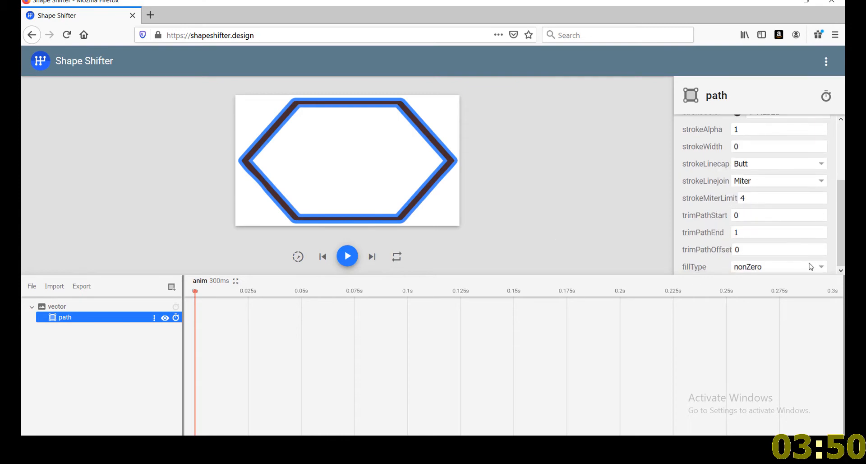
left_click(176, 318)
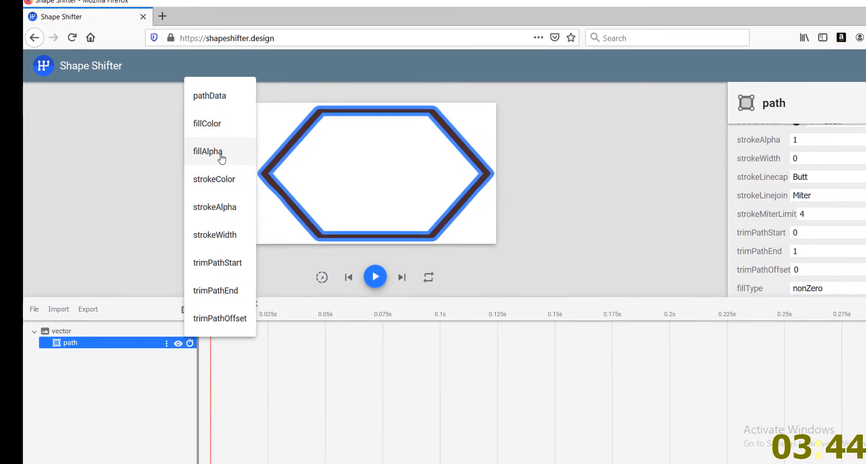
left_click(283, 206)
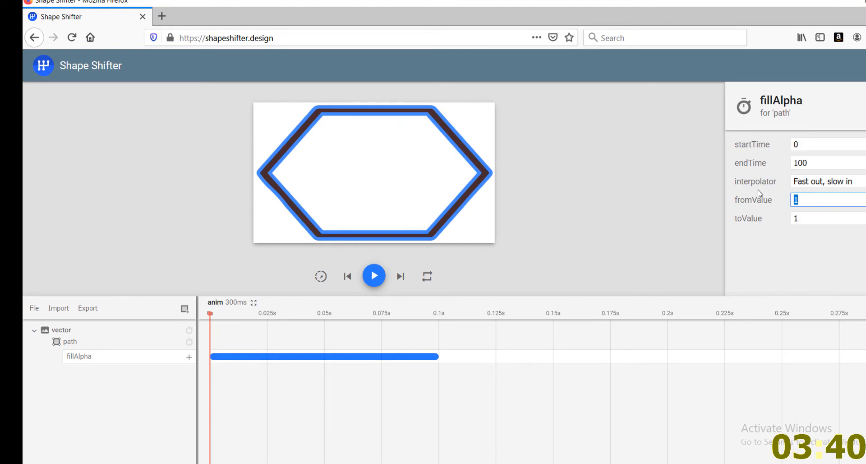
type("0")
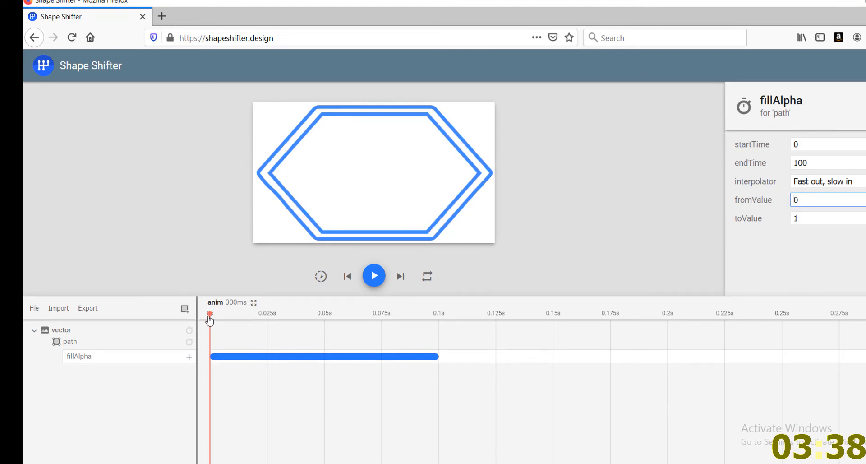
left_click_drag(209, 320, 499, 365)
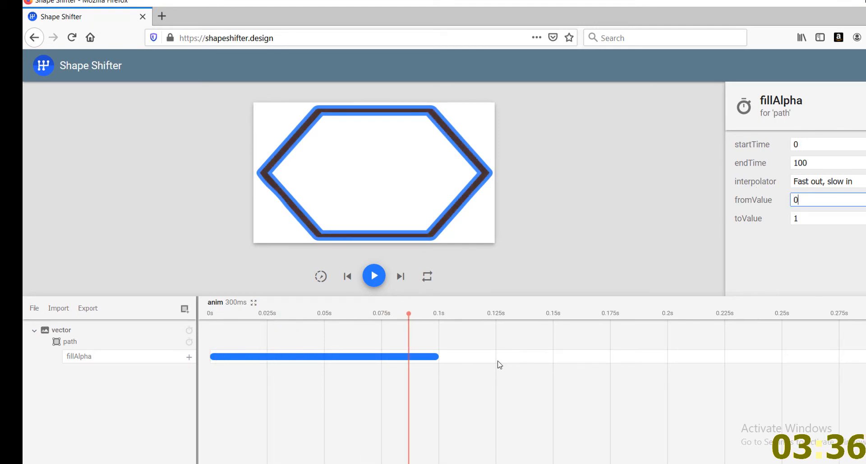
left_click_drag(440, 359, 414, 357)
Add a fillColor animation to the path at the current playhead time and set its toValue to #ff9595
left_click(190, 342)
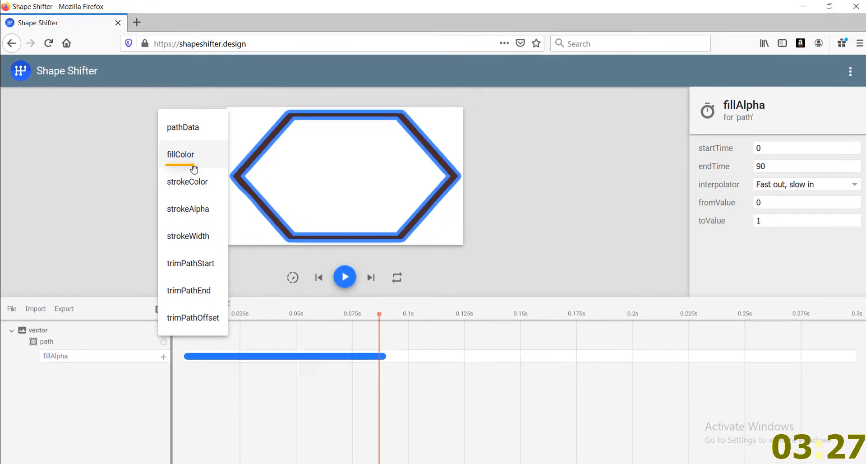
left_click(316, 231)
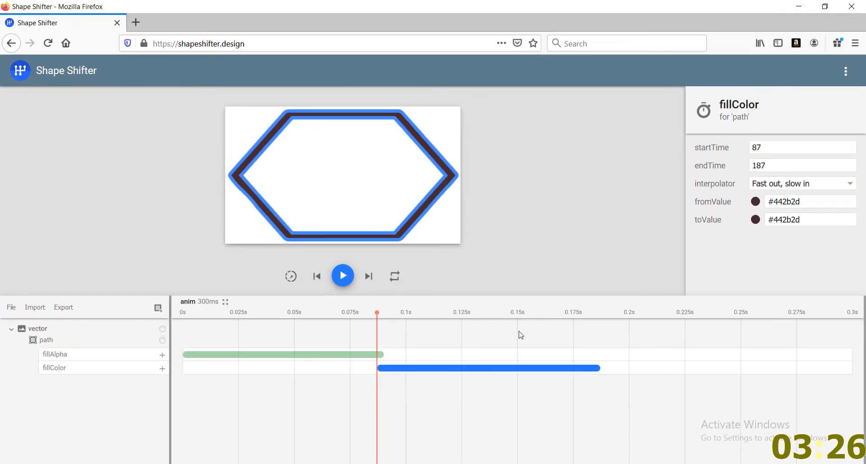
left_click_drag(811, 220, 774, 220)
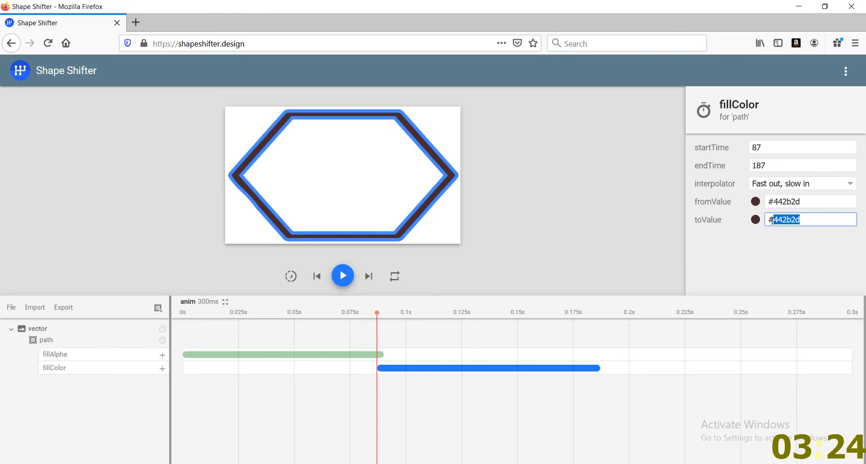
type("0")
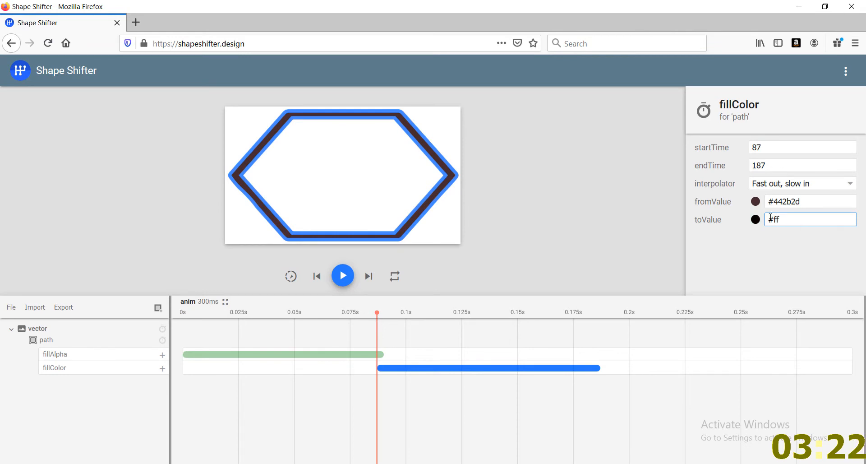
type("f9595")
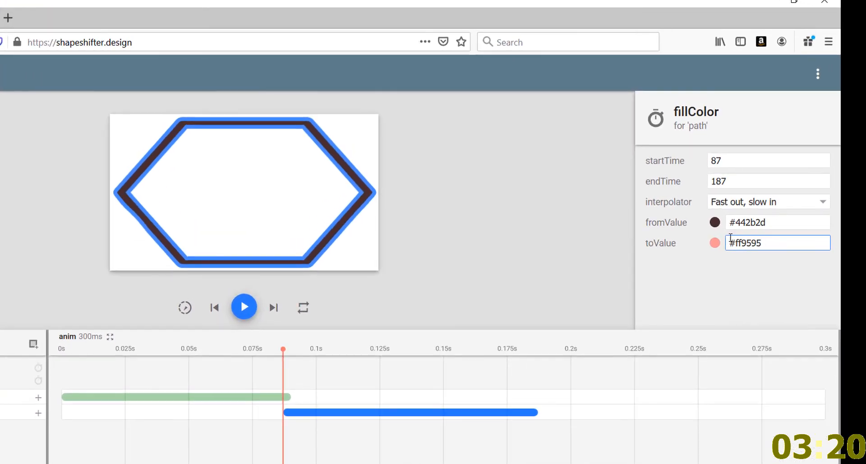
left_click(284, 358)
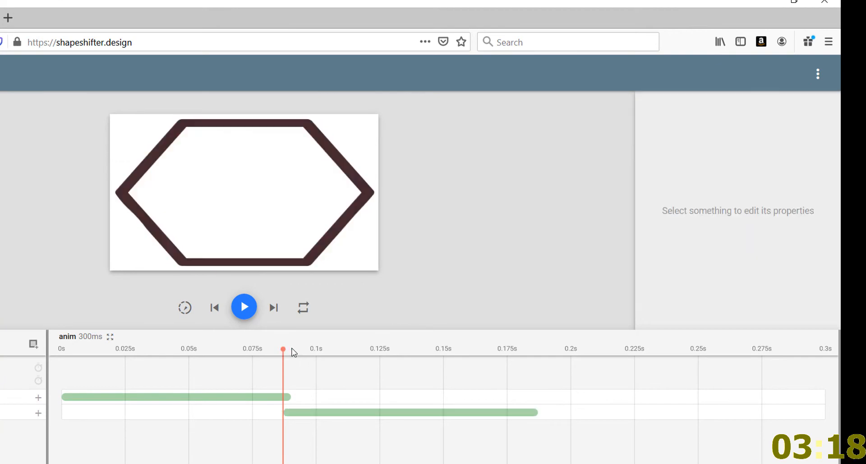
Add a second fillColor block at the end of the first one and copy the first block's toValue #ff9595 into its fromValue
left_click_drag(292, 351, 545, 362)
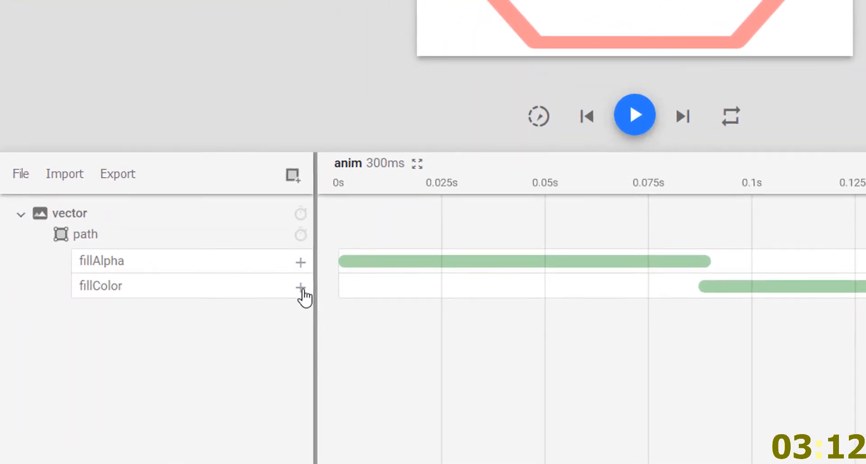
left_click(162, 368)
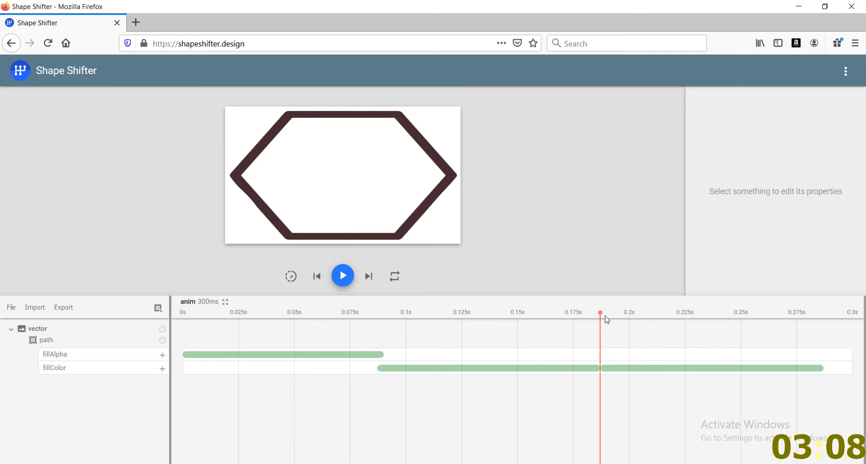
left_click(607, 318)
left_click(642, 368)
left_click(585, 369)
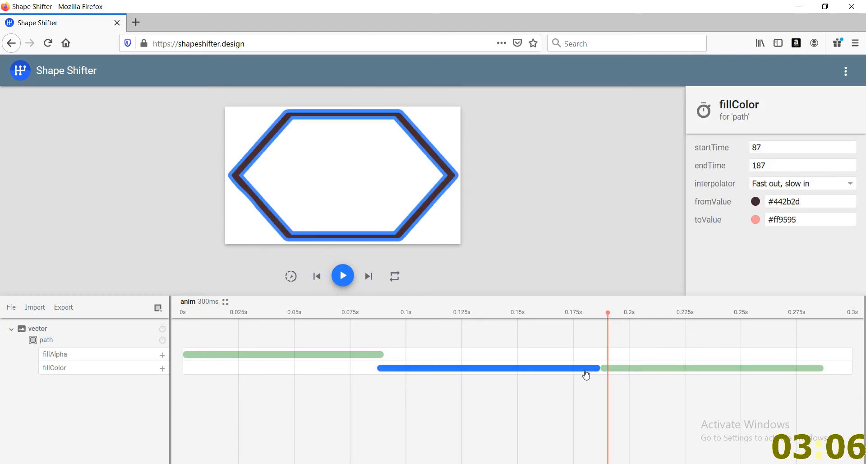
triple_click(810, 223)
key("ctrl+c")
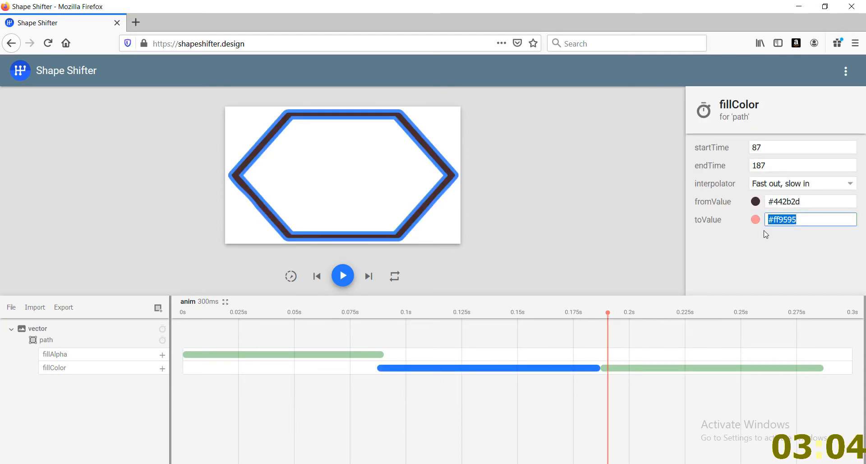
left_click(653, 368)
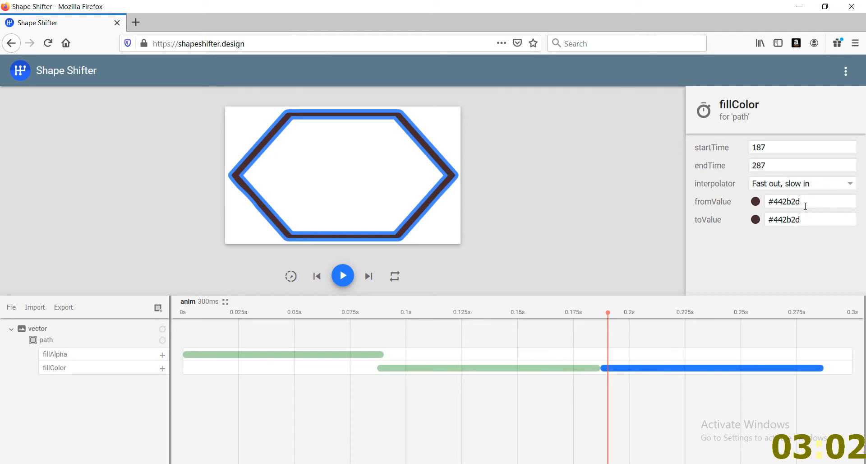
left_click_drag(805, 206, 774, 203)
key("ctrl+v")
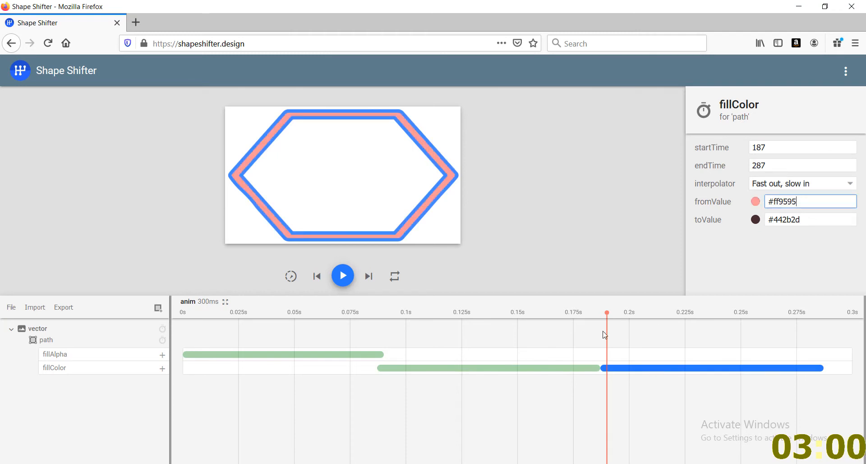
Scrub through the second fillColor block, shorten it, and return the playhead to the start of the timeline
left_click_drag(609, 314, 671, 316)
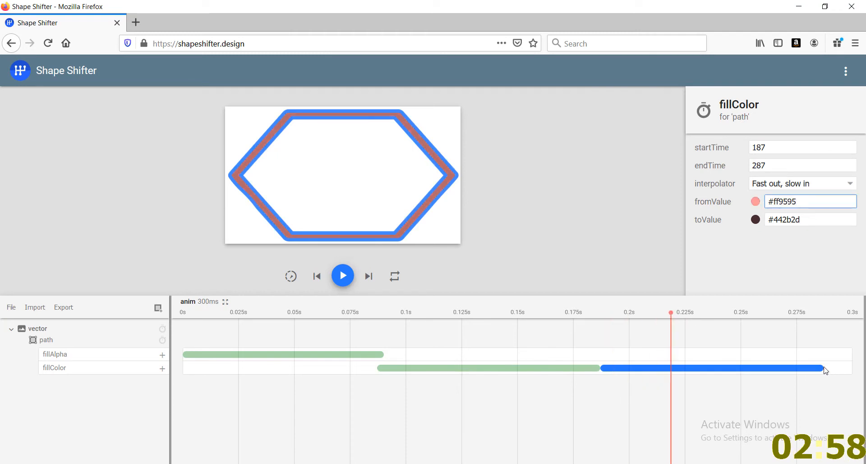
left_click_drag(825, 370, 705, 368)
mouse_move(640, 314)
left_mouse_down()
mouse_move(616, 324)
mouse_move(679, 333)
mouse_move(328, 339)
mouse_move(185, 321)
left_mouse_up()
Delete the fillAlpha block and both fillColor blocks from the timeline
left_click(360, 355)
left_click(410, 370, "ctrl")
left_click(612, 370, "ctrl")
key("Delete")
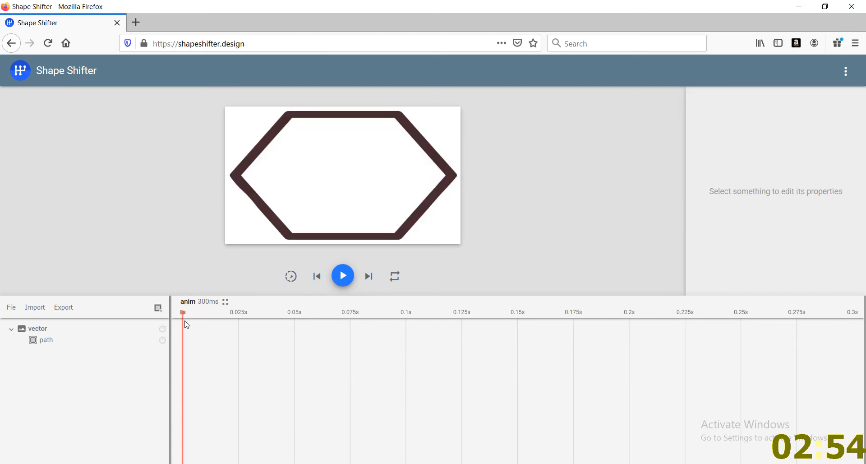
Create a new group layer, place the path inside it, and select the group
left_click(158, 308)
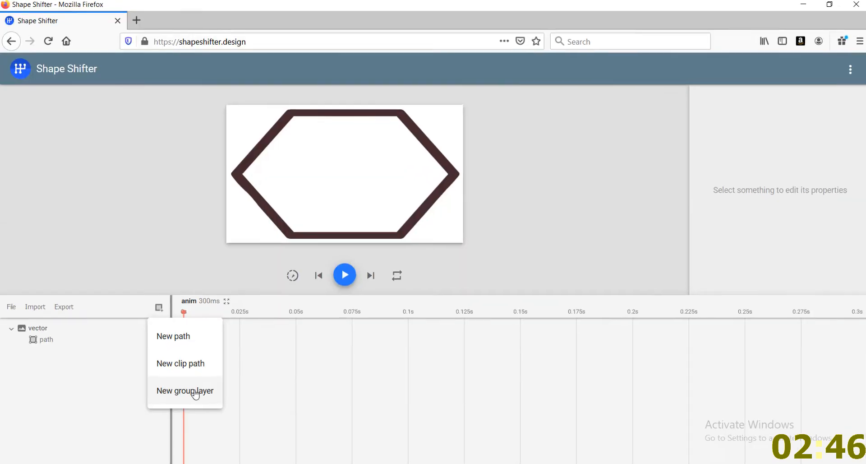
left_click(316, 389)
left_click_drag(83, 310, 86, 332)
left_click(84, 310)
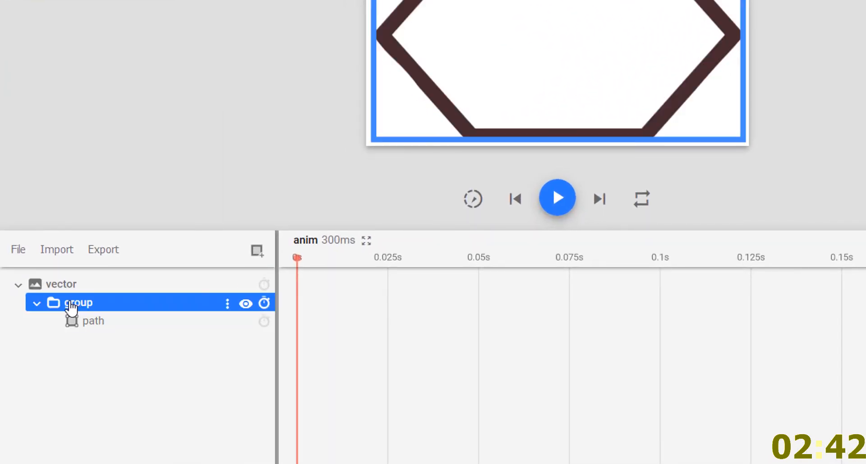
left_click(264, 303)
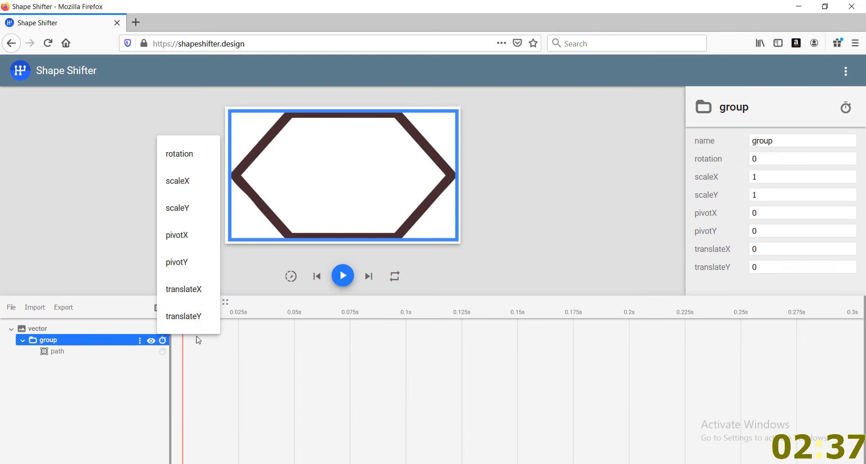
left_click(197, 339)
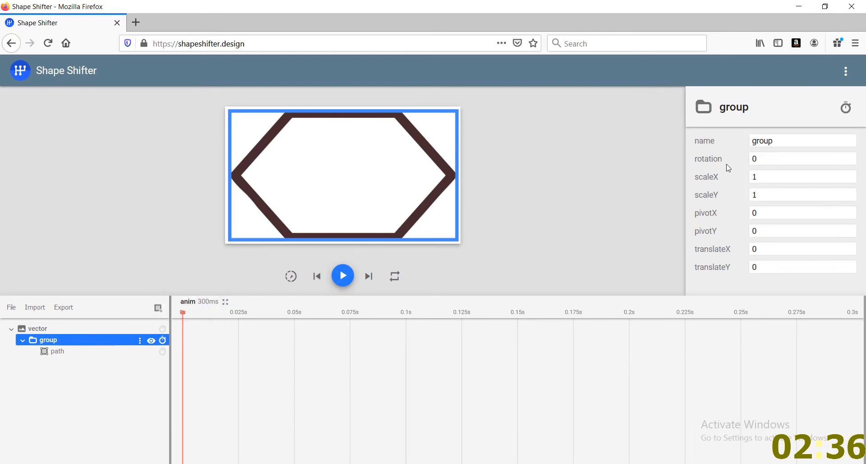
Set the rotation of the group layer to 48
left_click(762, 162)
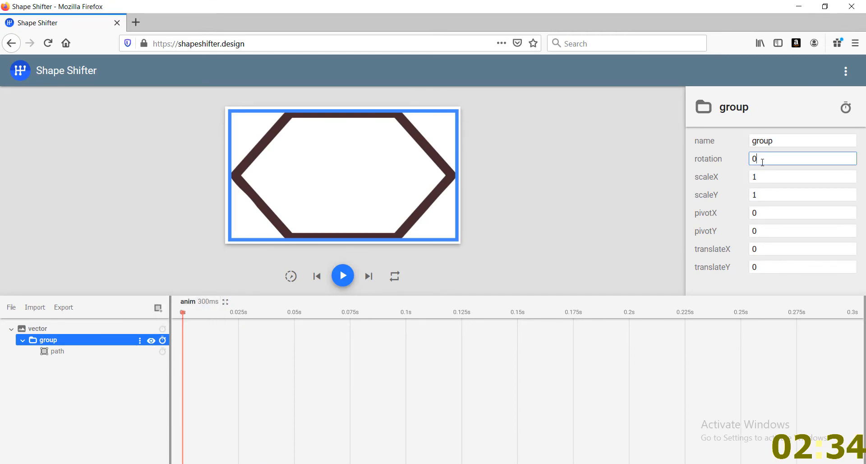
key("Up")
key("Up")
key("Up")
key("Up")
key("Up")
key("Up")
key("Up")
key("Up")
key("Up")
key("Up")
key("Up")
key("Up")
key("Up")
key("Up")
key("Up")
key("Up")
key("Up")
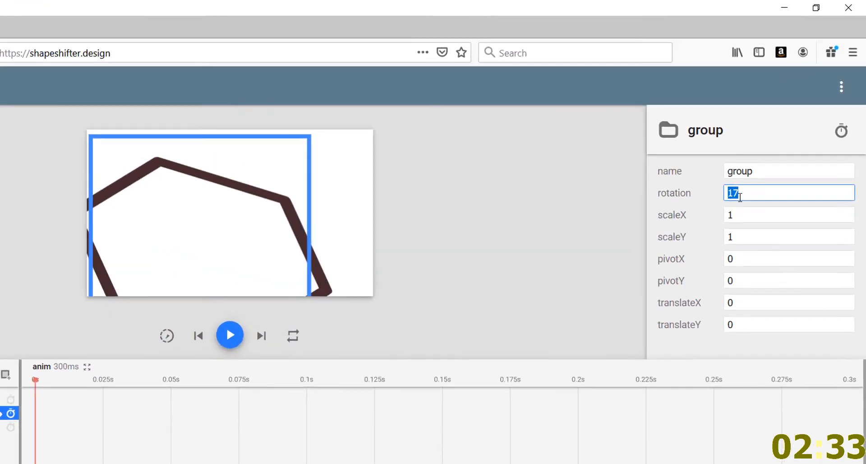
key("Up")
key("Up")
key("Up")
key("Up")
key("Up")
key("Up")
key("Up")
key("Up")
key("Up")
key("Up")
key("Up")
key("Up")
key("Up")
key("Up")
key("Up")
key("Up")
key("Up")
key("Up")
key("Up")
key("Up")
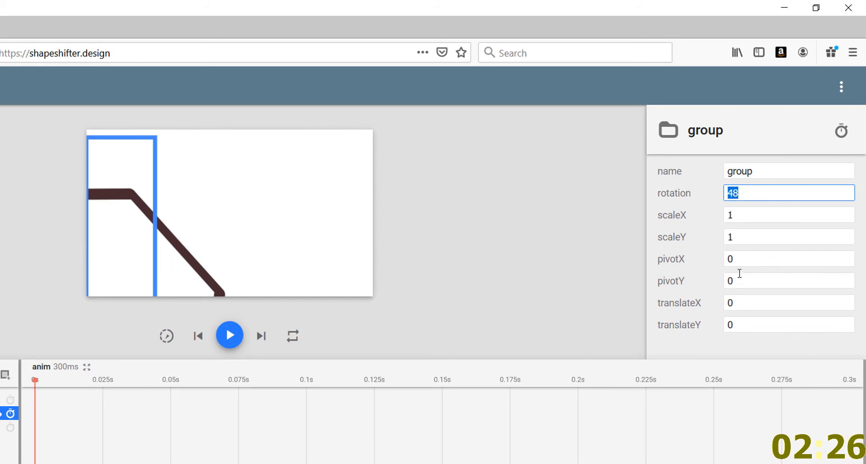
Set the group's pivotX to 76 and its pivotY to 38
left_click(748, 261)
key("Up")
key("Up")
key("Up")
key("Up")
key("Up")
key("Up")
key("Up")
key("Up")
key("Up")
key("Up")
key("Up")
key("Up")
key("Up")
key("Up")
key("Up")
key("Up")
key("Up")
key("Up")
key("Up")
key("Up")
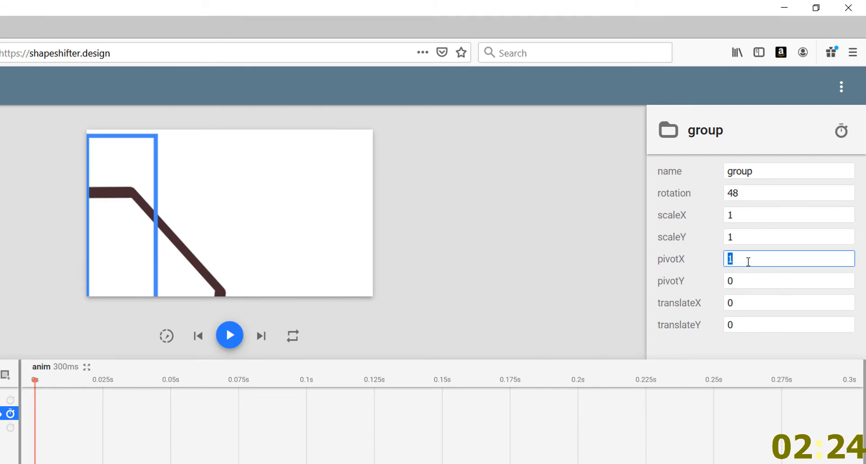
key("Up")
key("Up")
key("Up")
key("Up")
key("Up")
key("Up")
key("Up")
key("Up")
key("Up")
key("Up")
key("Up")
key("Up")
key("Up")
key("Up")
key("Up")
key("Up")
key("Up")
key("Up")
key("Up")
key("Up")
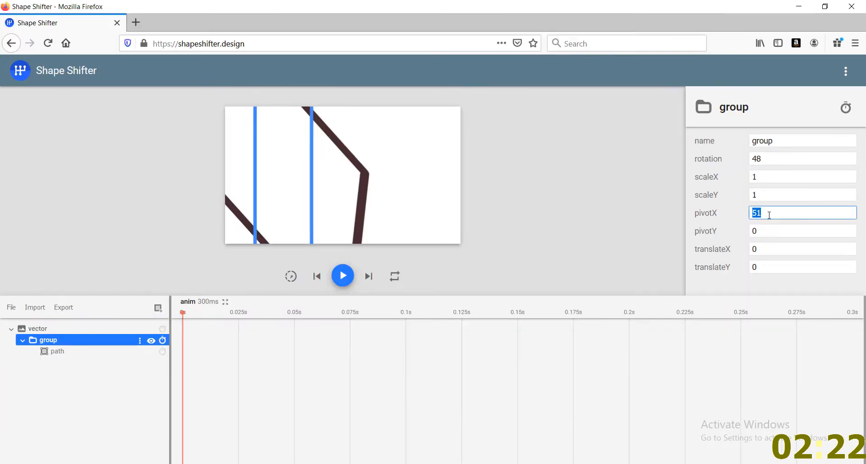
left_click(741, 280)
key("Up")
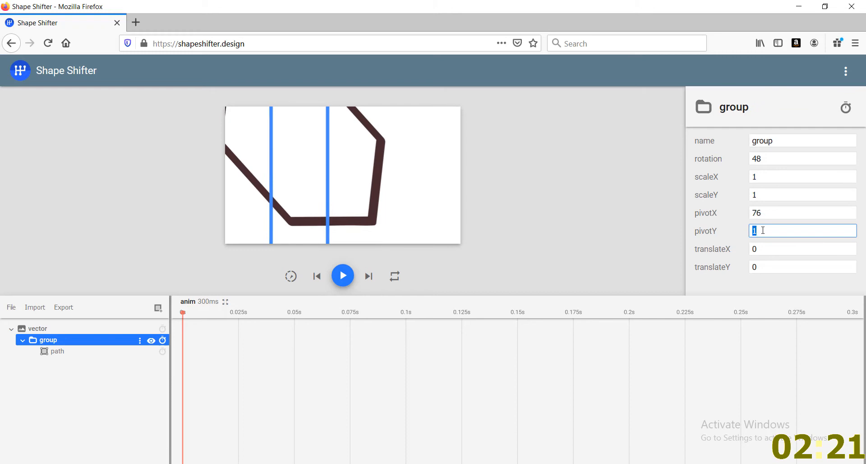
Increase the group's rotation to 180 to test the pivot point
key("Up")
key("Up")
key("Up")
key("Up")
key("Up")
key("Up")
key("Up")
key("Up")
key("Up")
key("Up")
key("Up")
key("Up")
key("Up")
key("Up")
key("Up")
key("Up")
key("Up")
key("Up")
key("Up")
key("Up")
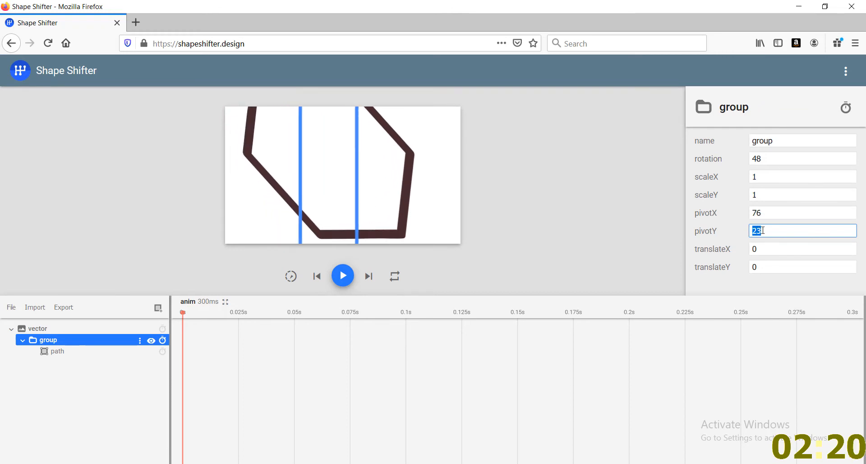
left_click(770, 158)
key("Up")
key("Up")
key("Up")
key("Up")
key("Up")
key("Up")
key("Up")
key("Up")
key("Up")
key("Up")
key("Up")
key("Up")
key("Up")
key("Up")
key("Up")
key("Up")
key("Up")
key("Up")
key("Up")
key("Up")
key("Up")
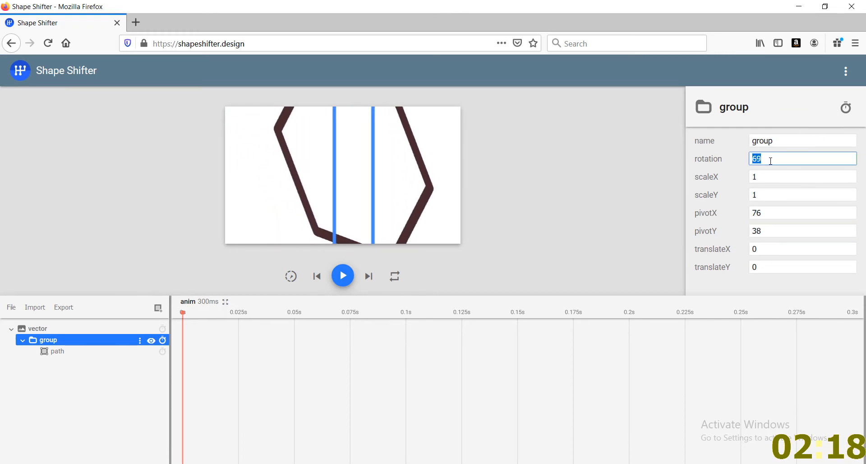
key("Up")
key("Up")
key("Up")
key("Up")
key("Up")
key("Up")
key("Up")
key("Up")
key("Up")
key("Up")
key("Up")
key("Up")
key("Up")
key("Up")
key("Up")
key("Up")
key("Up")
key("Up")
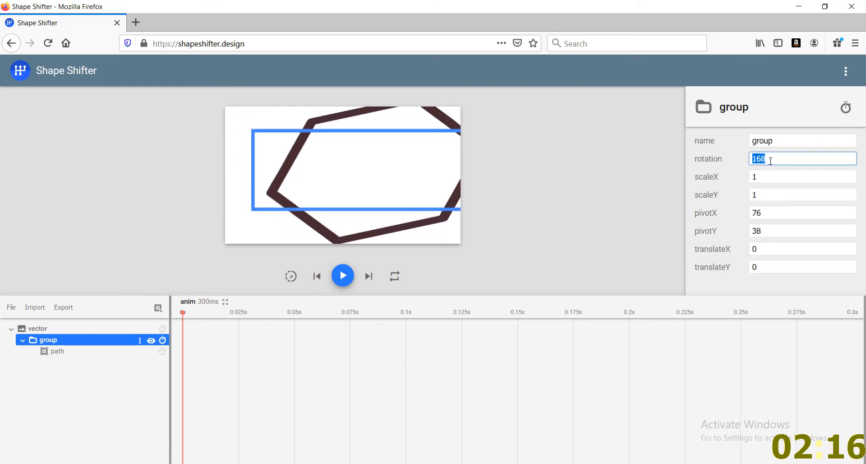
Reduce the group's pivotX to 66 so the rotated hexagon sits centred on the canvas
left_click(787, 214)
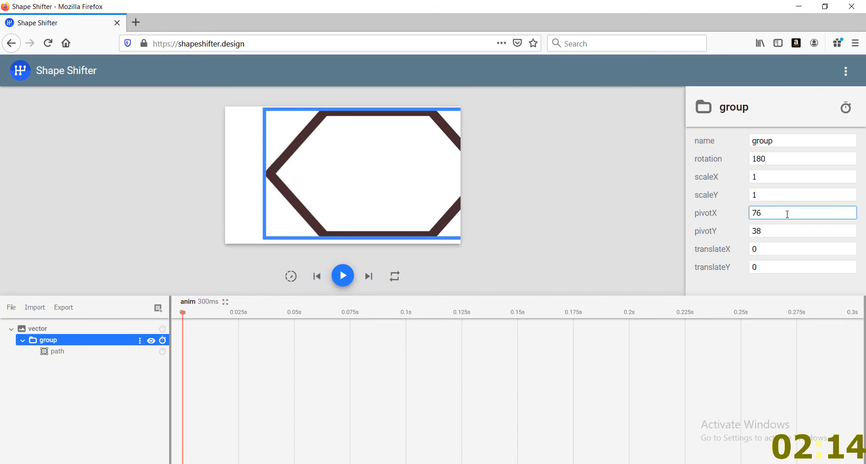
key("Down")
key("Down")
key("Down")
key("Down")
key("Down")
key("Down")
key("Down")
key("Down")
key("Down")
key("Down")
left_click(780, 229)
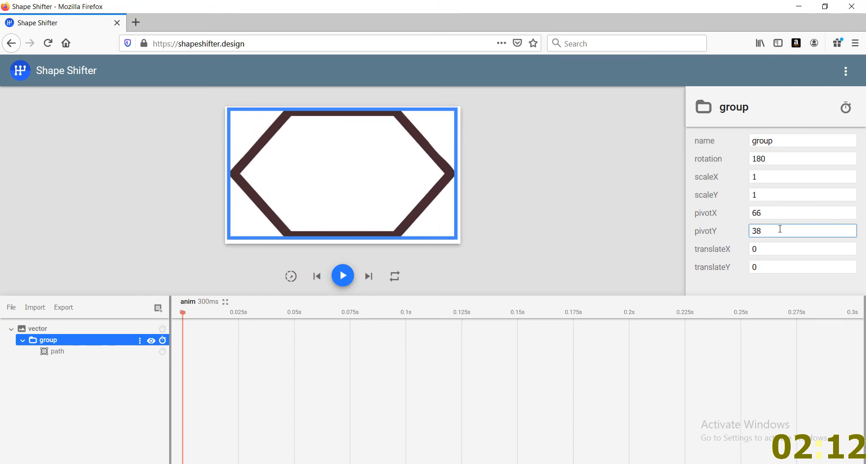
Reset the group's rotation to 0 and raise it gradually to 184 to test turning about the centre
left_click(767, 159)
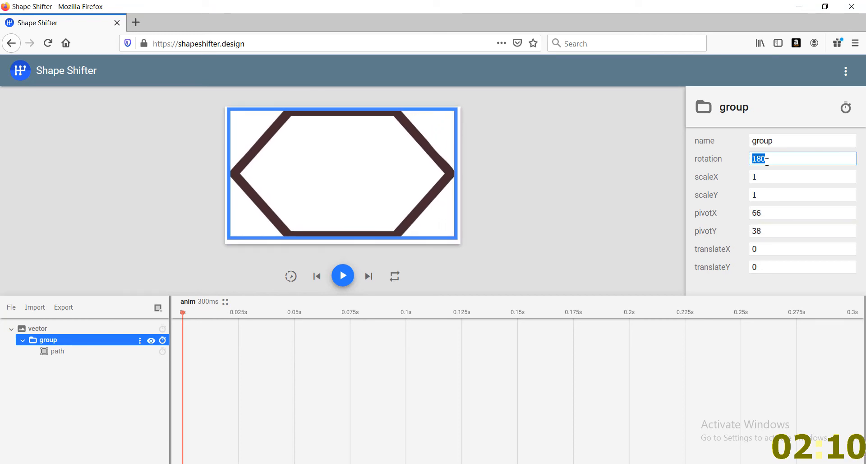
type("0")
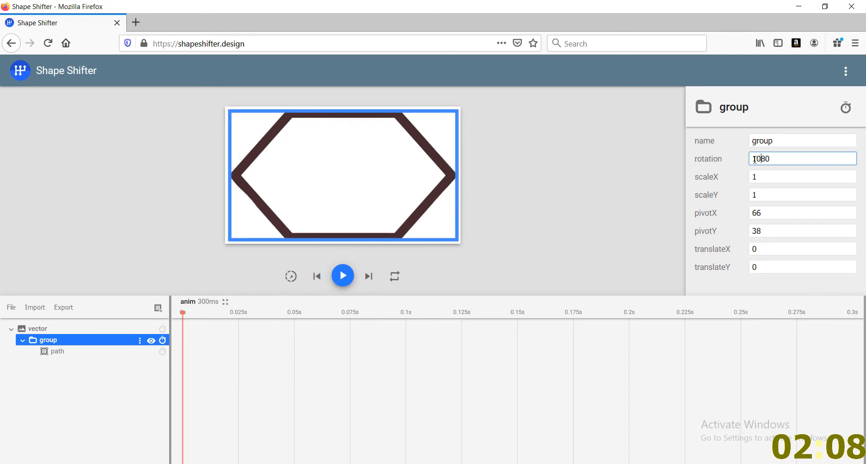
type("0")
key("Up")
key("Up")
key("Up")
key("Up")
key("Up")
key("Up")
key("Up")
key("Up")
key("Up")
key("Up")
key("Up")
key("Up")
key("Up")
key("Up")
key("Up")
key("Up")
key("Up")
key("Up")
key("Up")
key("Up")
key("Up")
key("Up")
key("Up")
key("Up")
key("Up")
key("Up")
key("Up")
key("Up")
key("Up")
key("Up")
key("Up")
key("Up")
key("Up")
key("Up")
key("Up")
key("Up")
key("Up")
key("Up")
key("Up")
key("Up")
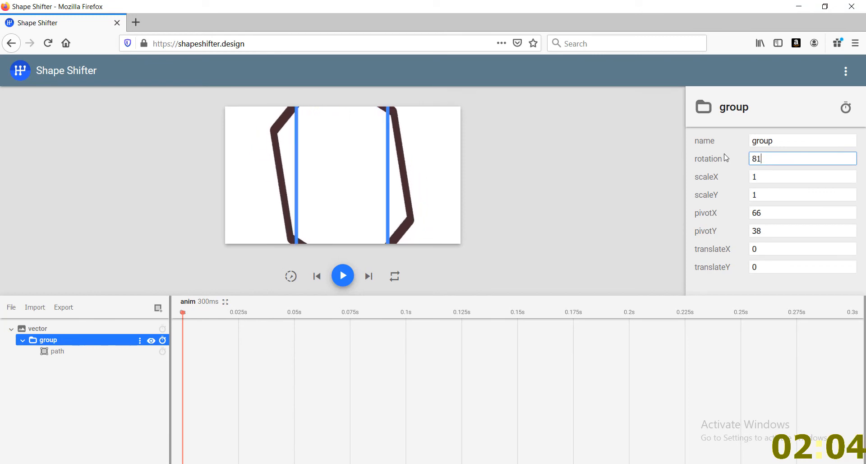
key("Up")
key("Up")
key("Up")
key("Up")
key("Up")
key("Up")
key("Up")
key("Up")
key("Up")
key("Up")
key("Up")
key("Up")
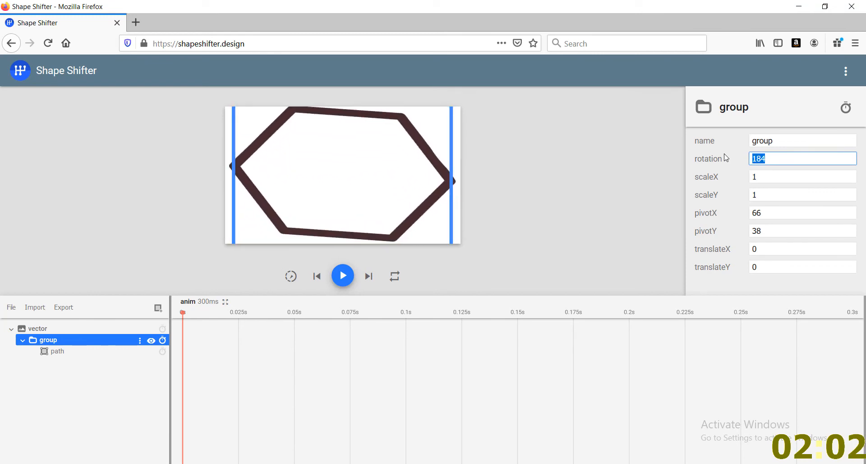
Lower the group's rotation to 144
key("Down")
key("Down")
key("Down")
key("Down")
key("Down")
key("Down")
key("Down")
key("Down")
key("Down")
key("Down")
key("Down")
key("Down")
key("Down")
key("Down")
key("Down")
key("Down")
key("Down")
key("Down")
key("Down")
key("Down")
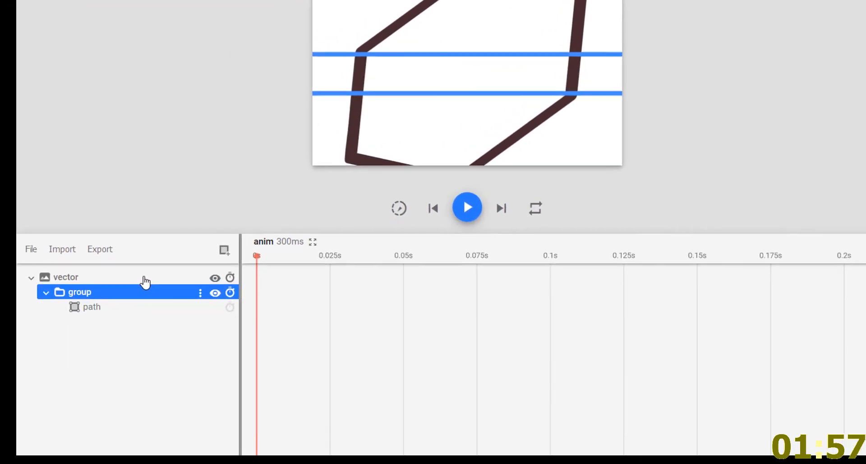
Set the vector canvas width to 137 and increase its height beyond 109 until the canvas is roughly square
left_click(145, 279)
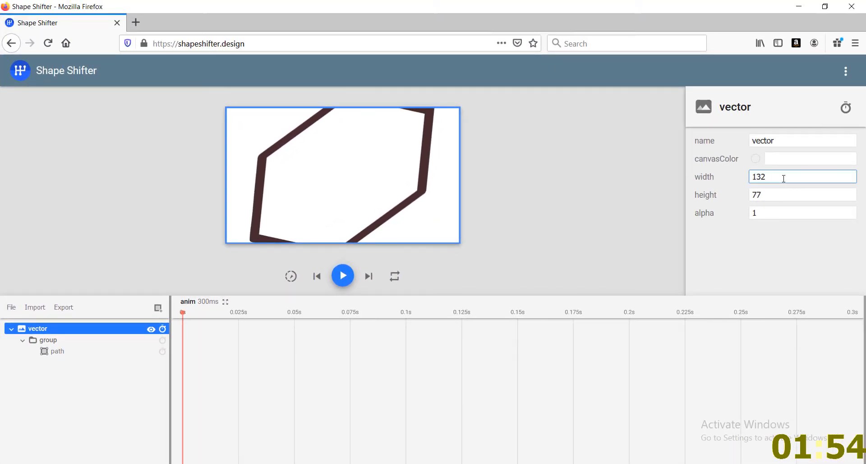
key("Up")
key("Up")
key("Up")
key("Up")
key("Up")
left_click(766, 195)
key("Up")
key("Up")
key("Up")
key("Up")
key("Up")
key("Up")
key("Up")
key("Up")
key("Up")
key("Up")
key("Up")
key("Up")
key("Up")
key("Up")
key("Up")
key("Up")
key("Up")
key("Up")
key("Up")
key("Up")
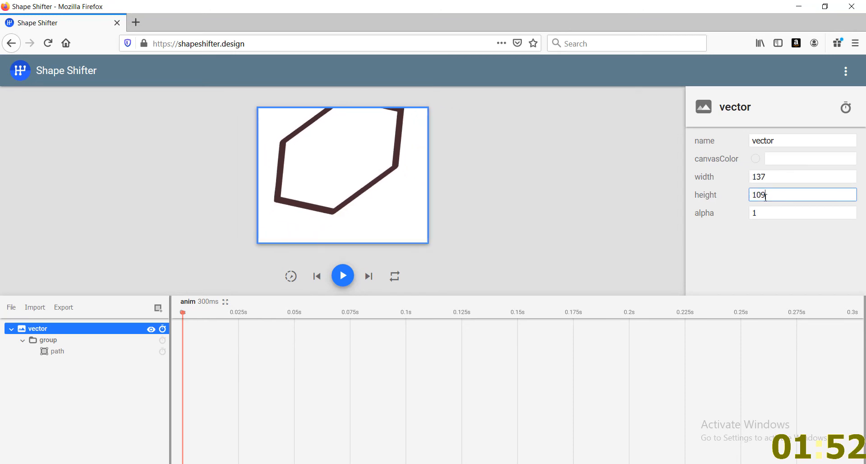
key("Up")
key("Up")
key("Up")
key("Up")
key("Up")
key("Up")
key("Up")
key("Up")
key("Up")
key("Up")
key("Up")
key("Up")
key("Up")
key("Up")
key("Up")
key("Up")
key("Up")
key("Up")
key("Up")
key("Up")
Select the group layer and set its translateY to 24, keeping translateX at 0
left_click(109, 341)
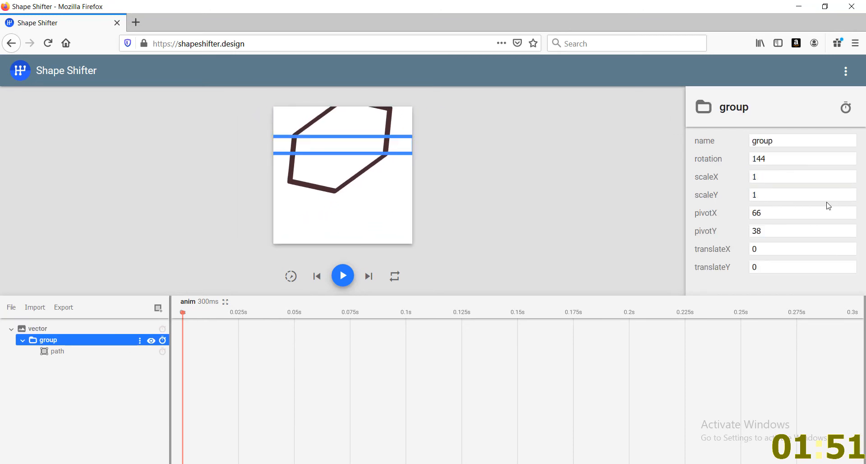
left_click(767, 249)
key("Up")
key("Down")
left_click(762, 266)
key("Up")
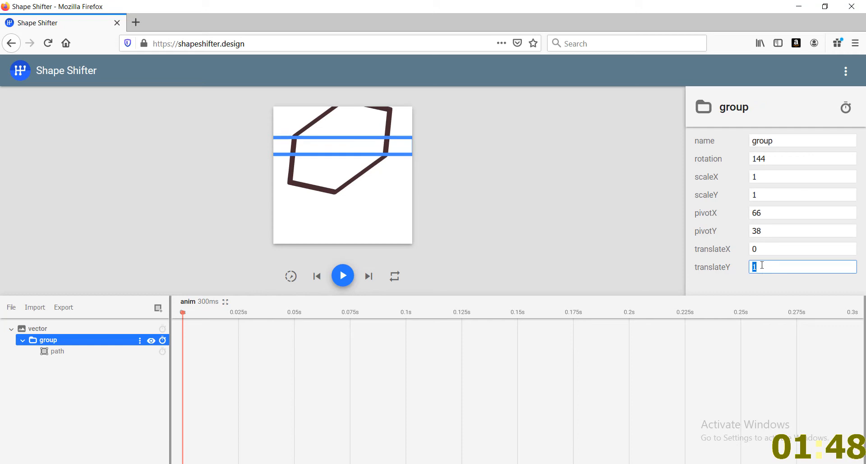
key("Up")
key("Up")
key("Up")
key("Up")
key("Up")
key("Up")
key("Up")
key("Up")
key("Up")
key("Up")
key("Up")
key("Up")
key("Up")
key("Up")
key("Up")
key("Up")
key("Up")
key("Up")
key("Up")
key("Up")
Set the group's rotation back to 0
left_click(773, 161)
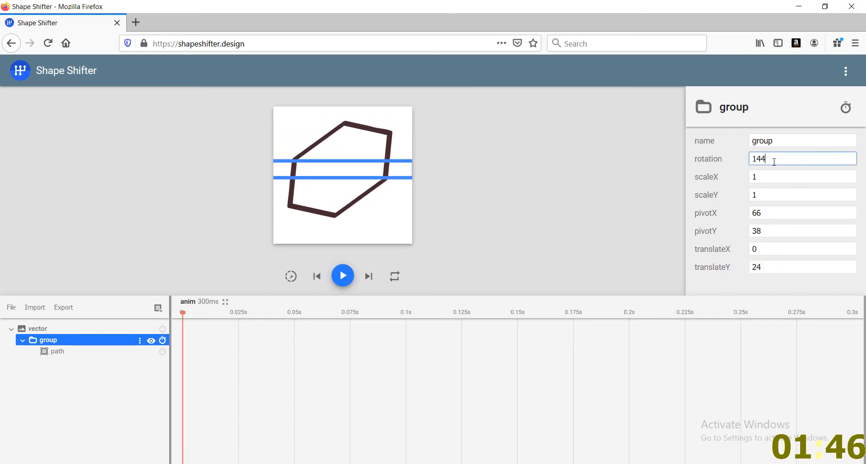
key("Down")
key("Down")
key("Down")
key("Down")
key("Down")
key("Down")
key("Down")
key("Down")
key("Down")
key("Down")
key("Down")
key("Down")
key("Down")
key("Down")
key("Down")
key("Down")
key("Down")
key("Down")
key("Down")
key("Down")
type("0")
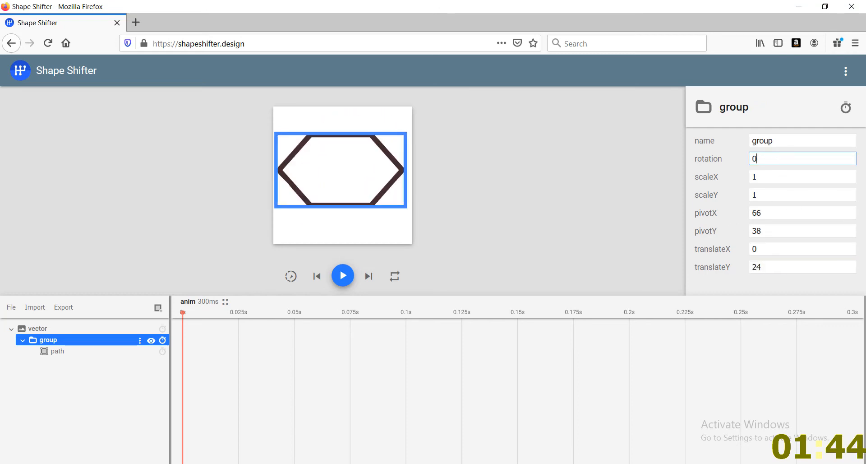
Add a rotation animation to the group running from 0 to 360
left_click(161, 340)
left_click(186, 162)
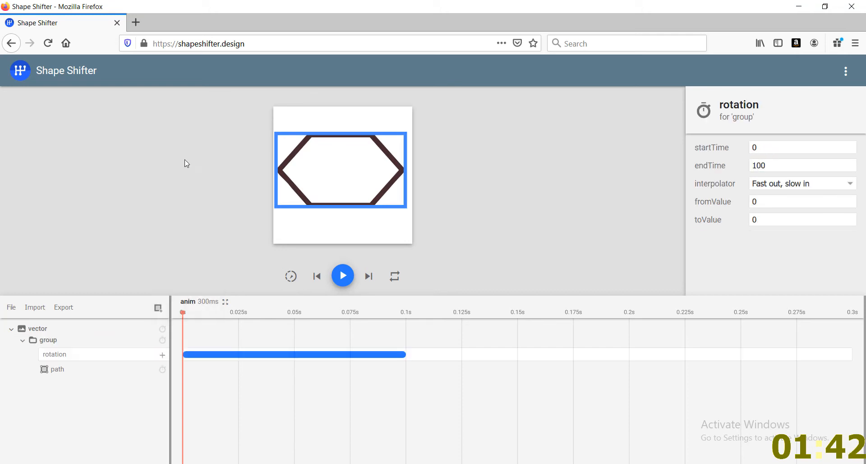
left_click(762, 202)
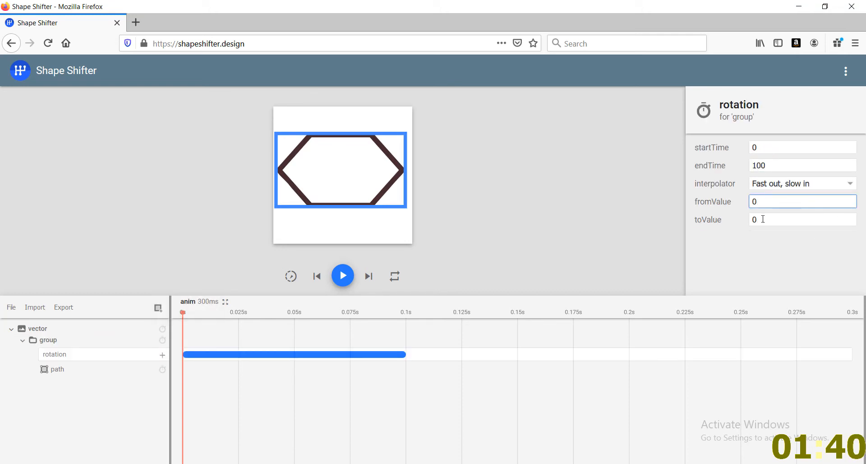
double_click(754, 219)
type("36")
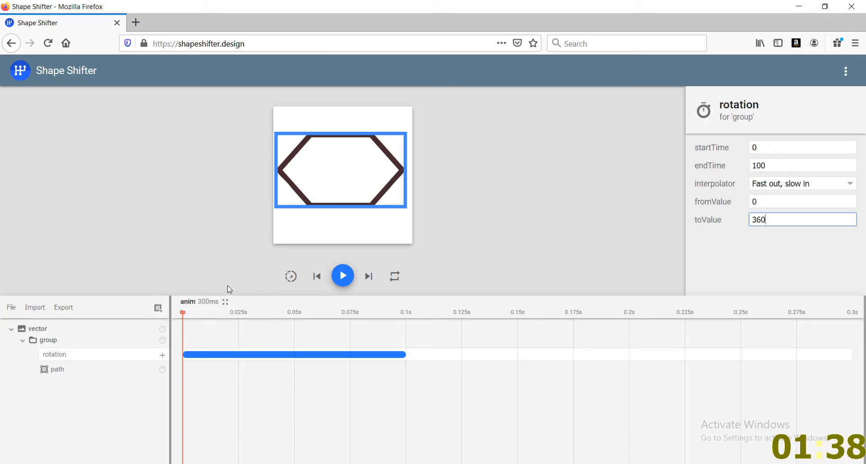
Scrub and play the rotation animation, turn on slow motion, replay it, and pause
left_click_drag(184, 313, 384, 320)
left_click(342, 274)
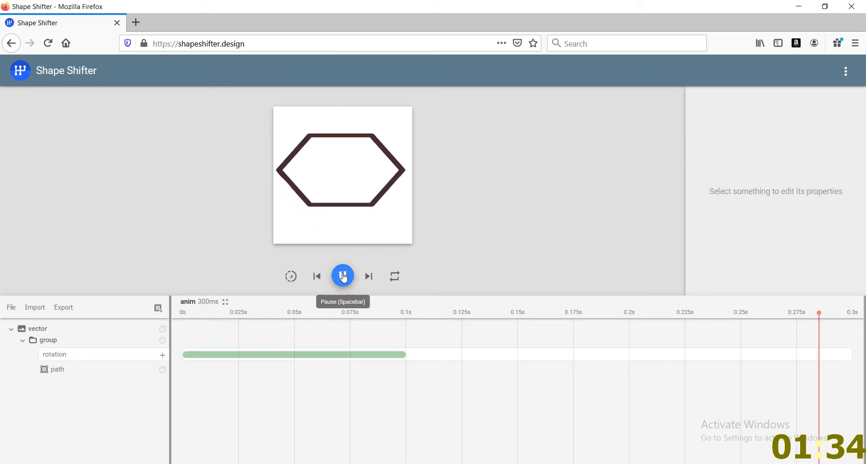
left_click(291, 276)
left_click(343, 276)
left_click(341, 276)
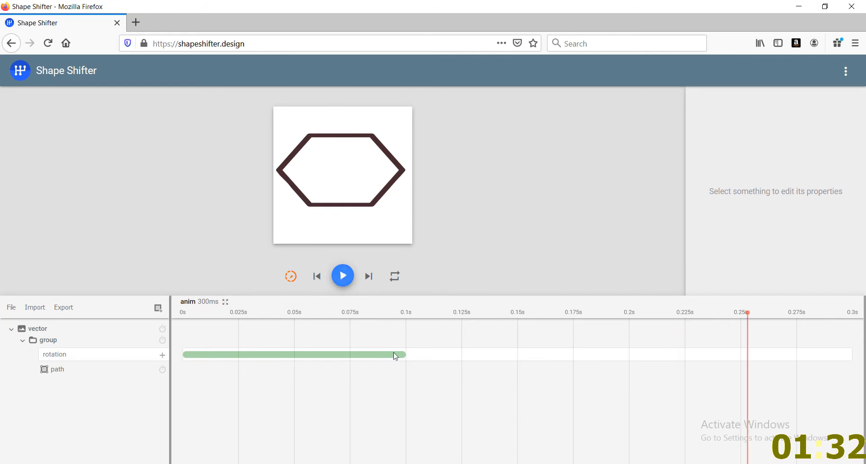
Extend the rotation block to end at 220 ms, replay the animation, and select the block
left_click_drag(404, 354, 674, 353)
left_click(316, 277)
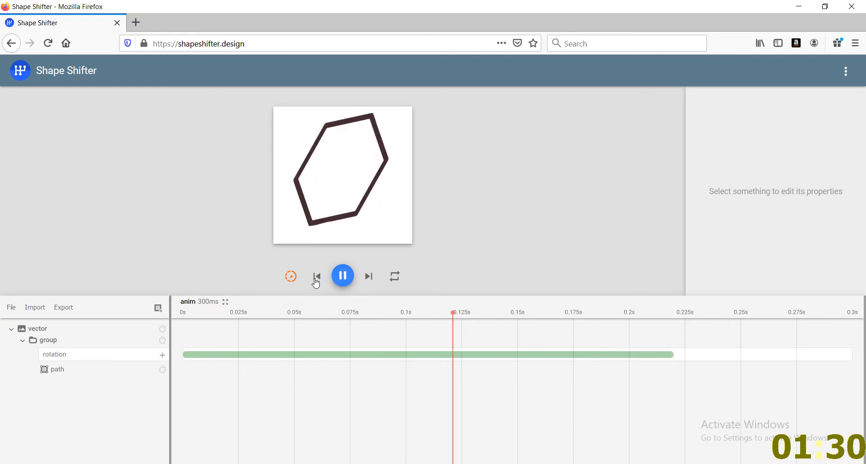
left_click(234, 355)
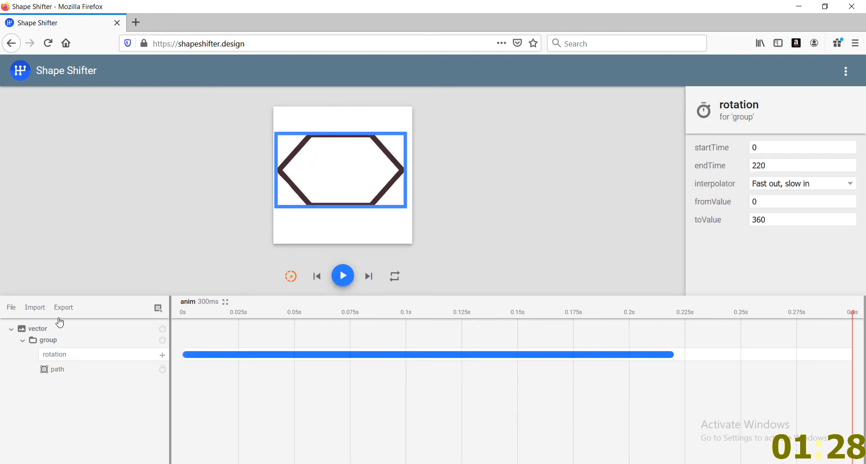
Add a pathData animation to the path layer
left_click(75, 374)
left_click(163, 370)
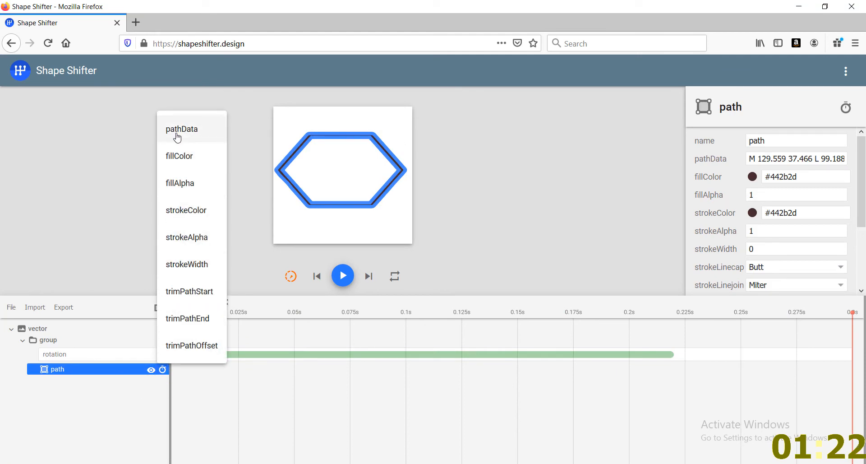
left_click(178, 137)
Delete the group's rotation block, move the pathData block and playhead to the timeline start, and select the pathData block
left_click(340, 355)
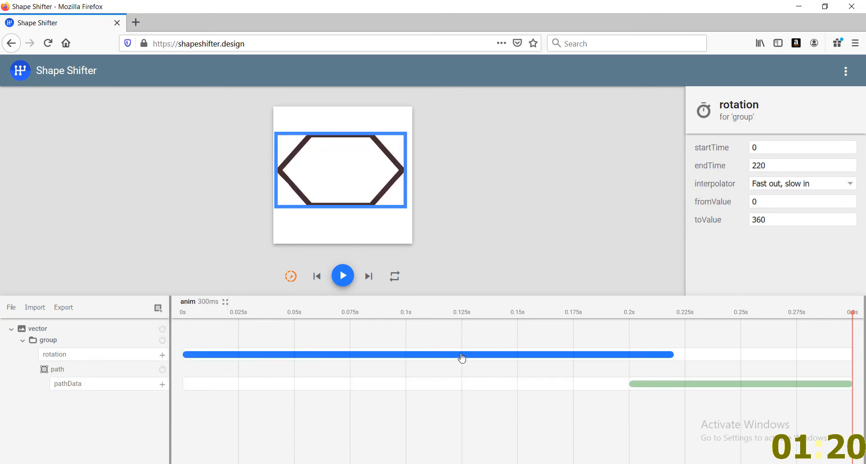
key("Delete")
left_click_drag(640, 367, 168, 367)
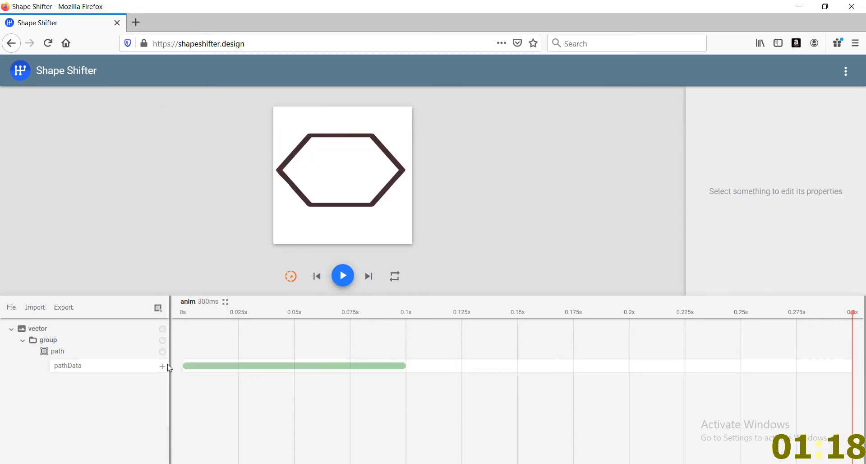
left_click_drag(213, 320, 178, 321)
left_click(236, 367)
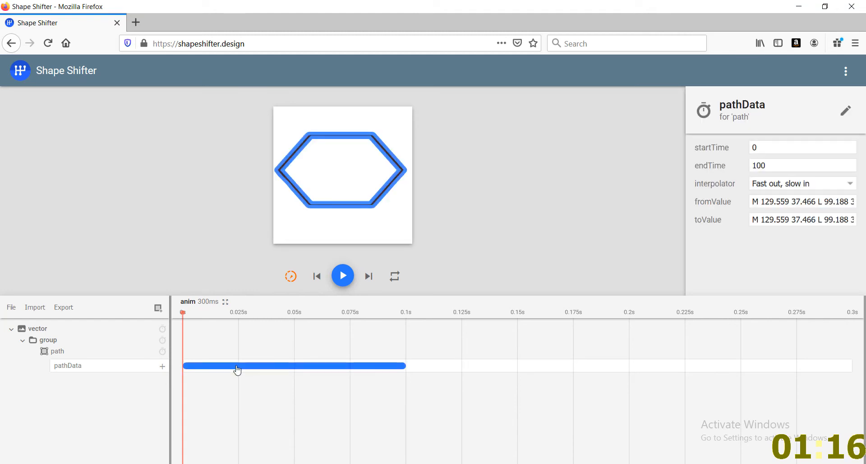
Import the hexagon SVG file from the vector folder as a second path
left_click(34, 307)
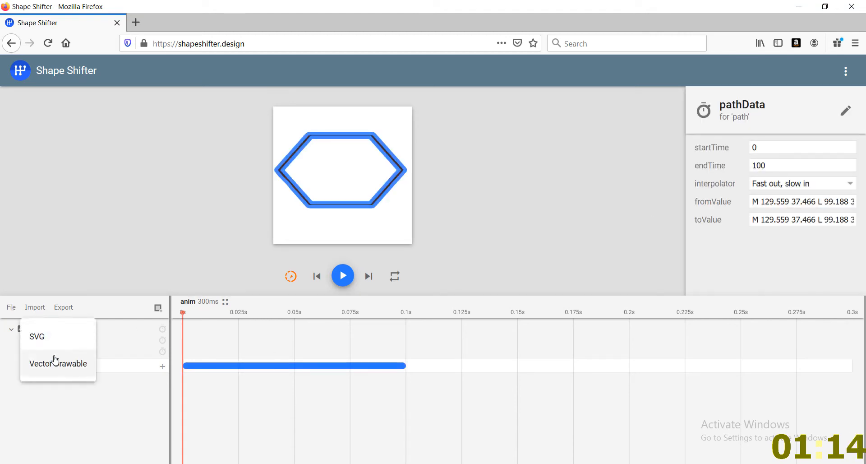
left_click(49, 340)
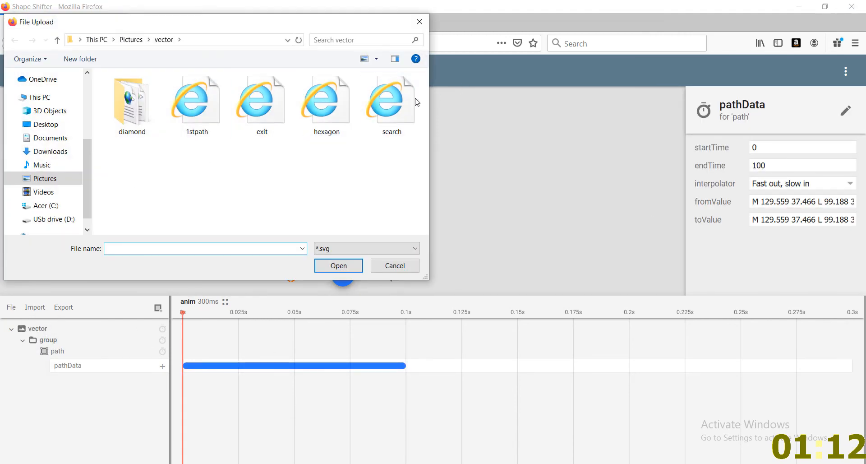
double_click(332, 106)
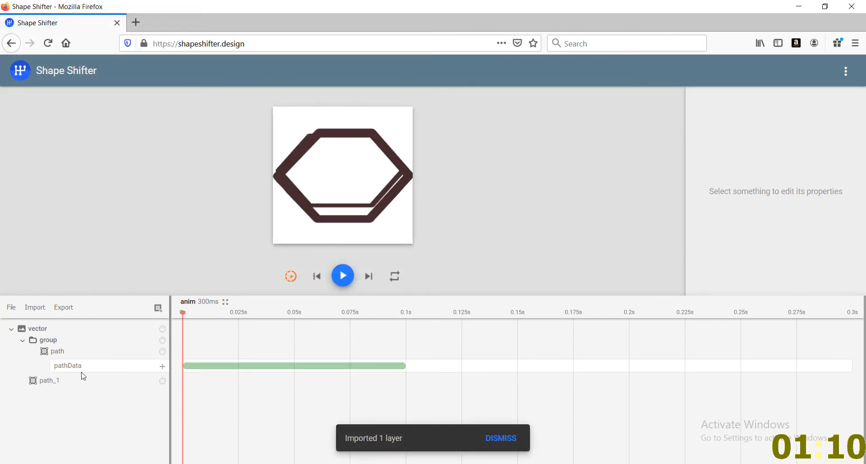
Copy the path data of path_1 and delete the path_1 layer
left_click(85, 380)
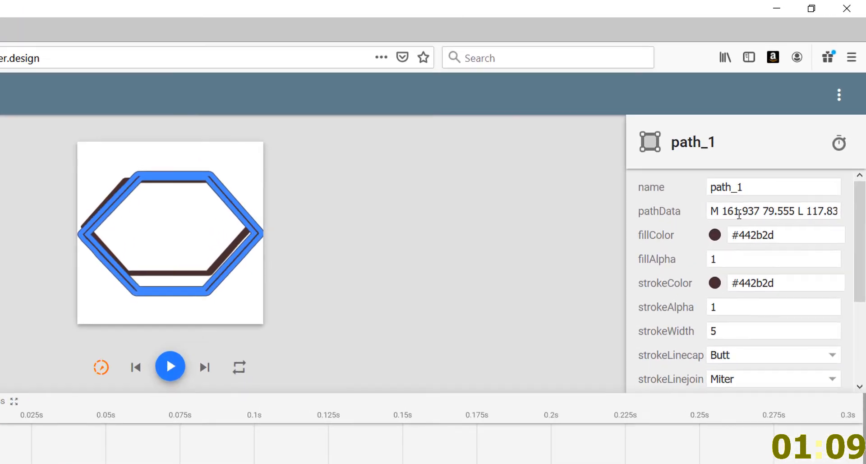
left_click(770, 157)
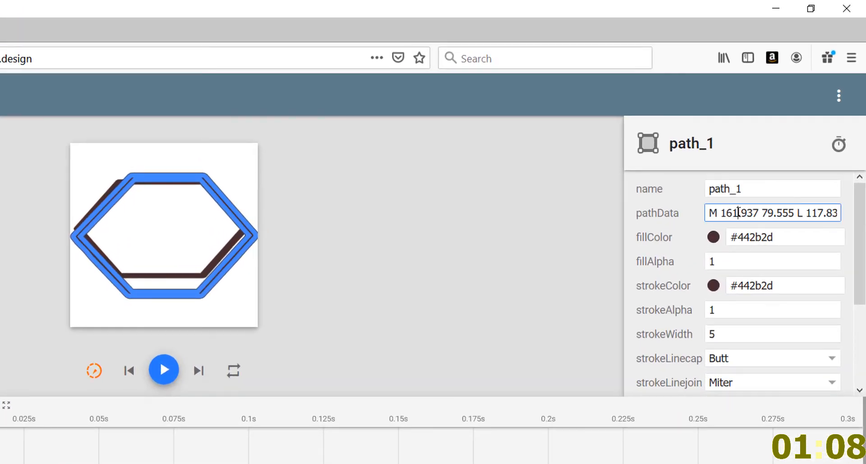
key("ctrl+a")
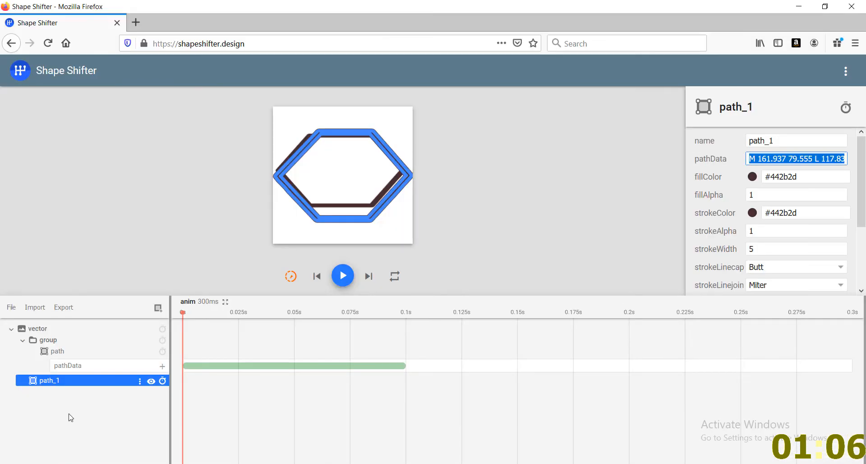
left_click(103, 384)
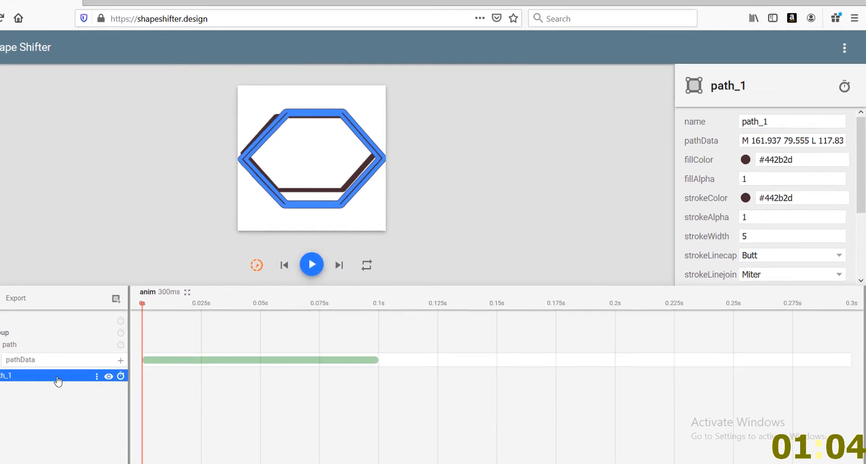
key("Delete")
Replace the toValue of the path's pathData animation block with the copied path data
left_click(133, 354)
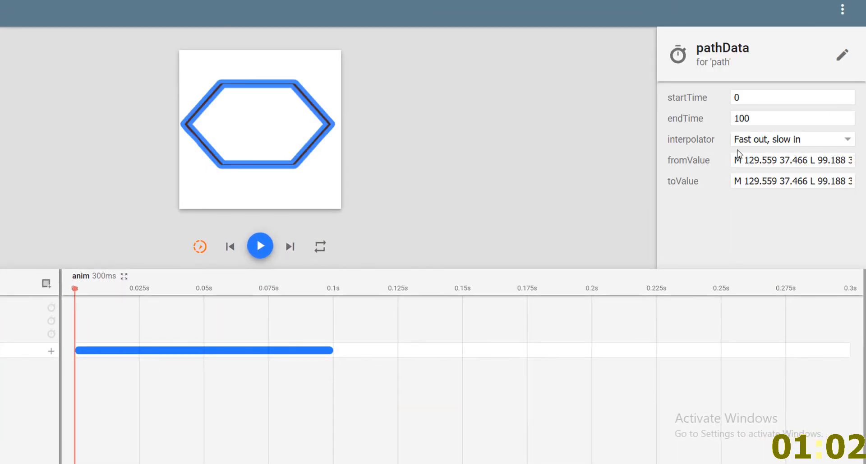
left_click(767, 181)
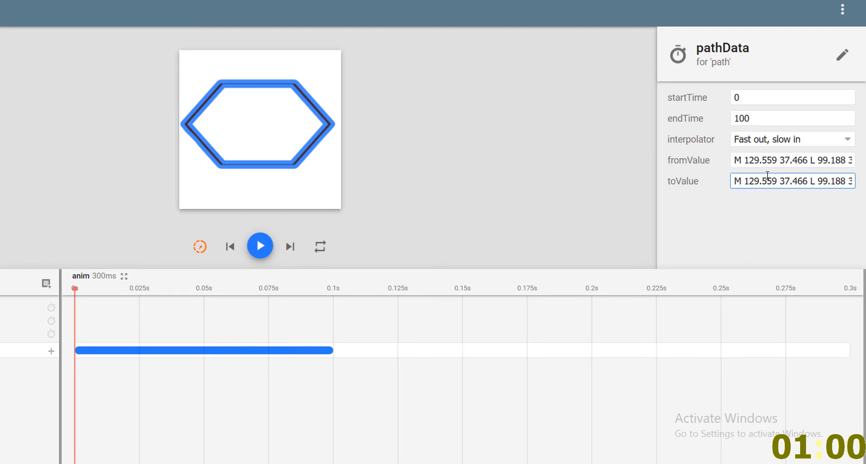
key("ctrl+a")
key("ctrl+v")
left_click(454, 239)
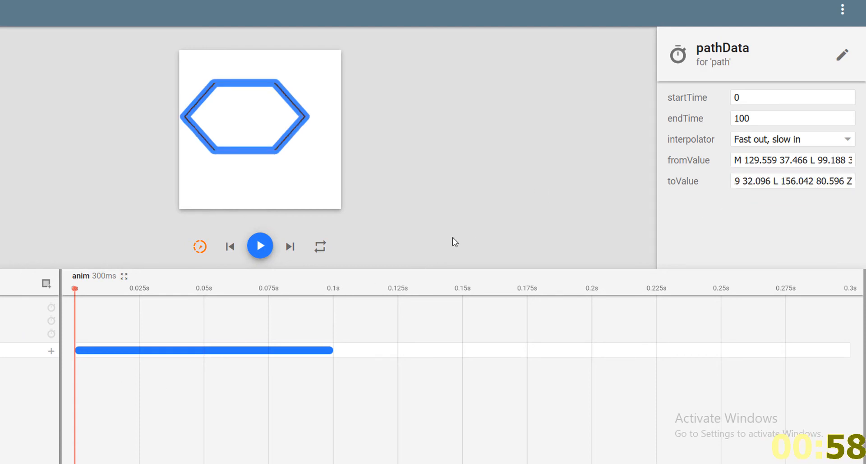
Scrub the playhead through the pathData block to preview the hexagon morph, and select the block
left_click_drag(83, 290, 74, 305)
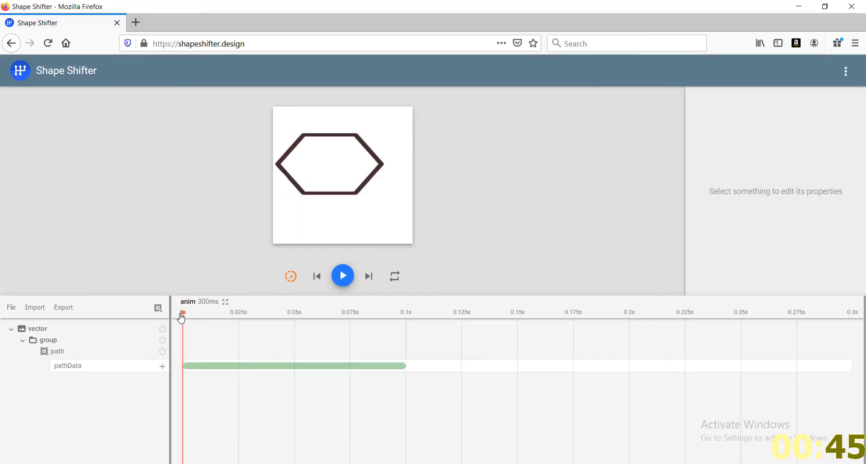
left_click_drag(75, 289, 251, 289)
left_click(279, 350)
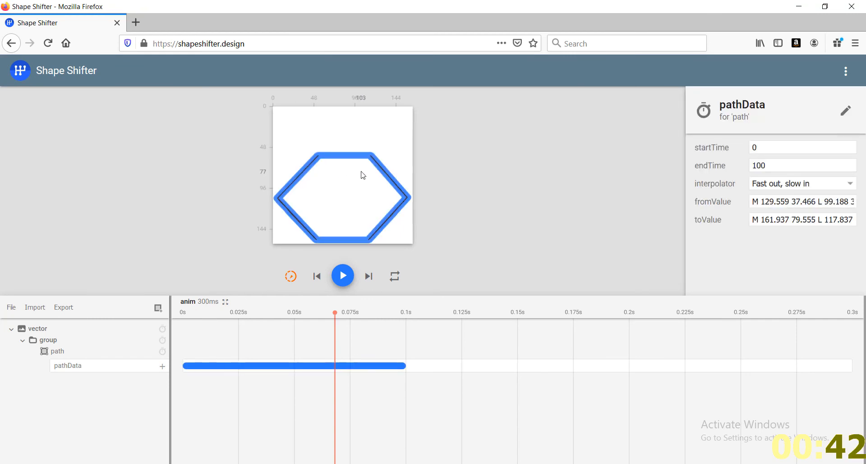
Edit the path morphing animation by adding one point on the end hexagon's top edge and one on its upper-left edge, and leave the editor
left_click(845, 111)
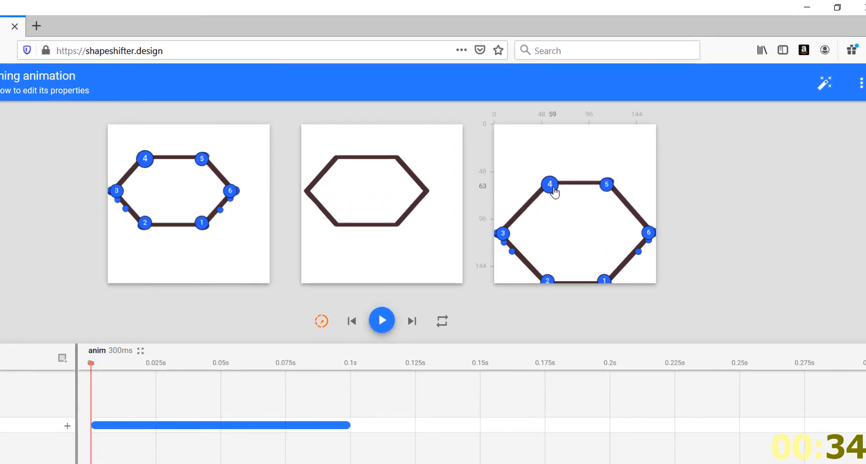
left_click(582, 183)
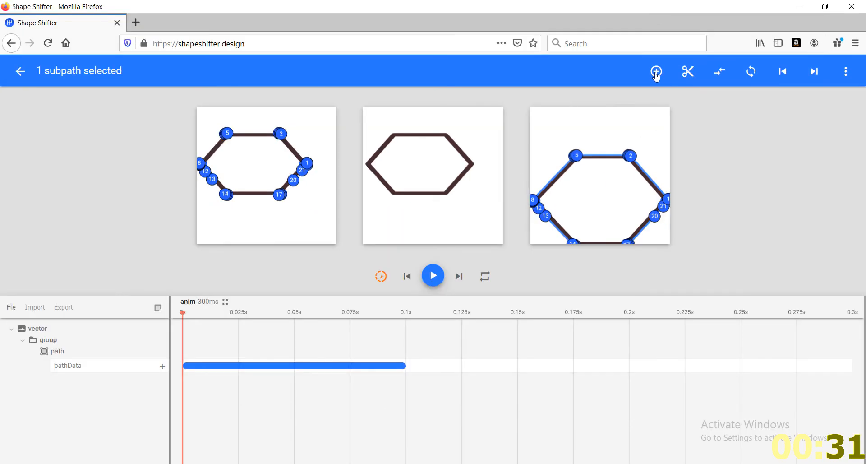
left_click(641, 83)
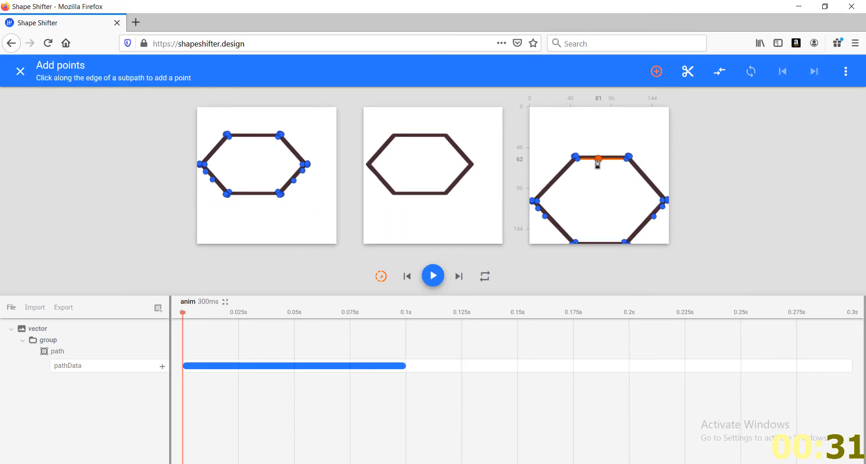
left_click(557, 177)
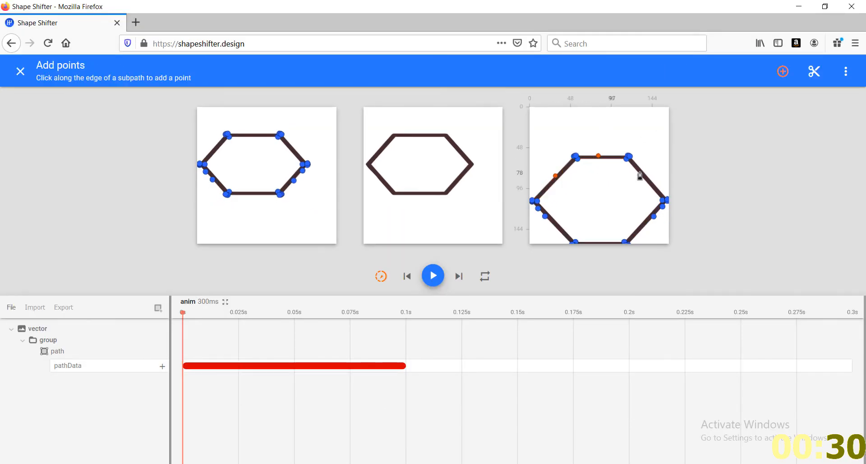
left_click(24, 74)
left_click(26, 76)
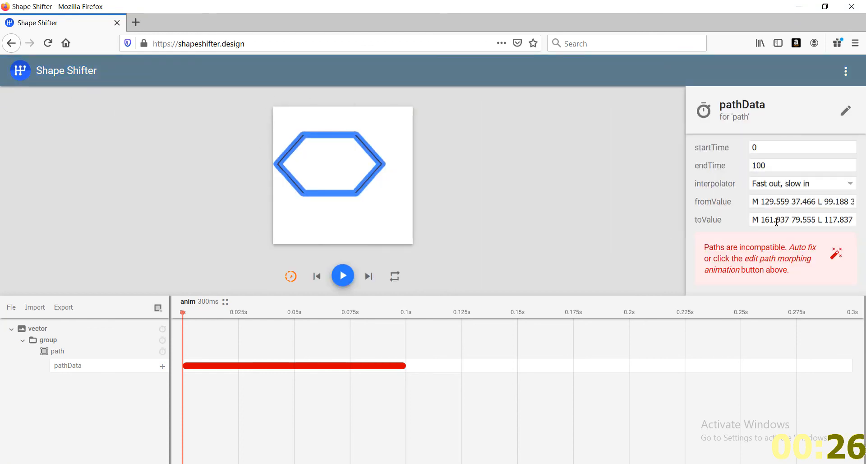
Auto fix the incompatible paths and scrub the playhead to preview the morph
left_click(835, 252)
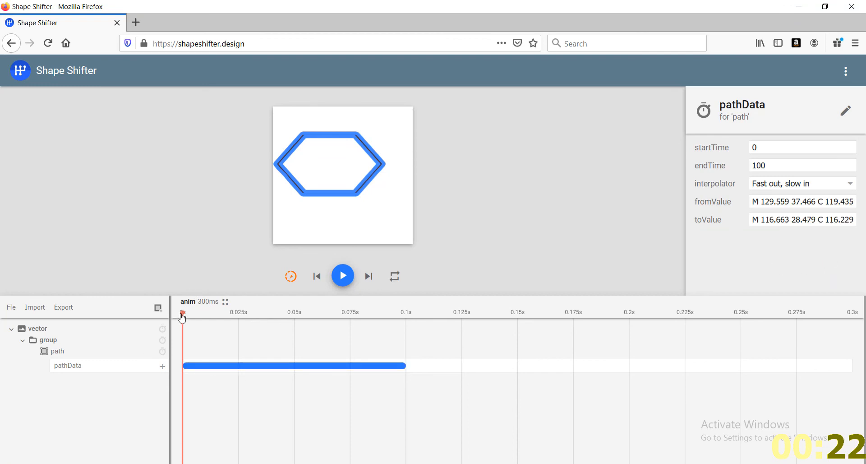
mouse_move(183, 316)
left_mouse_down()
mouse_move(322, 314)
mouse_move(262, 310)
mouse_move(362, 320)
mouse_move(181, 330)
left_mouse_up()
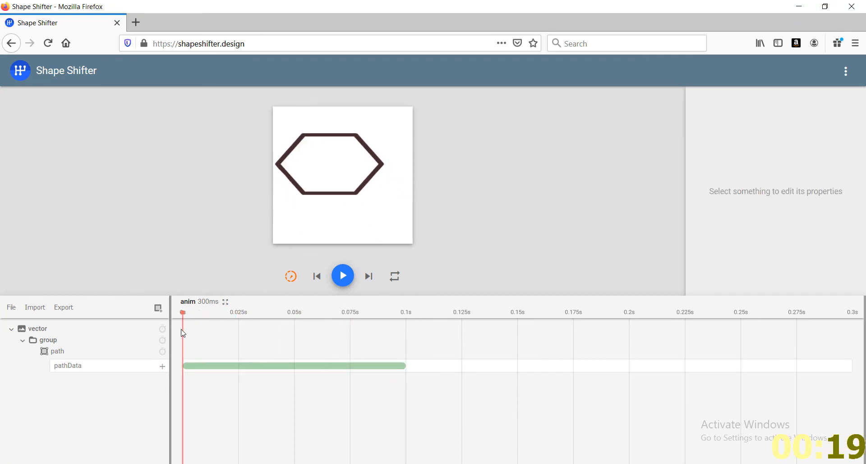
Delete the pathData animation block and the group layer with its path
left_click(237, 368)
key("Delete")
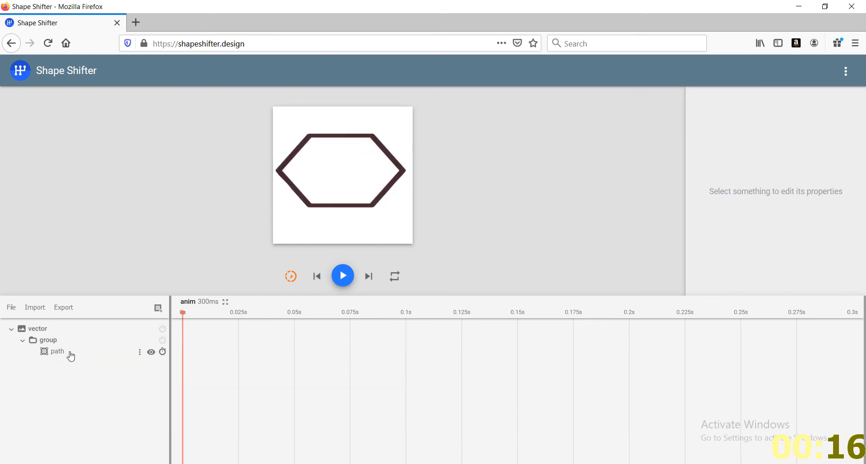
left_click(68, 351)
left_click(59, 342)
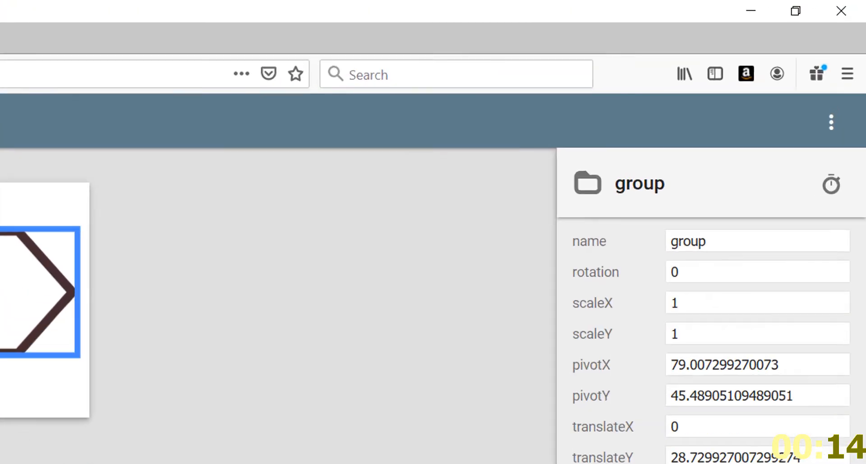
key("Delete")
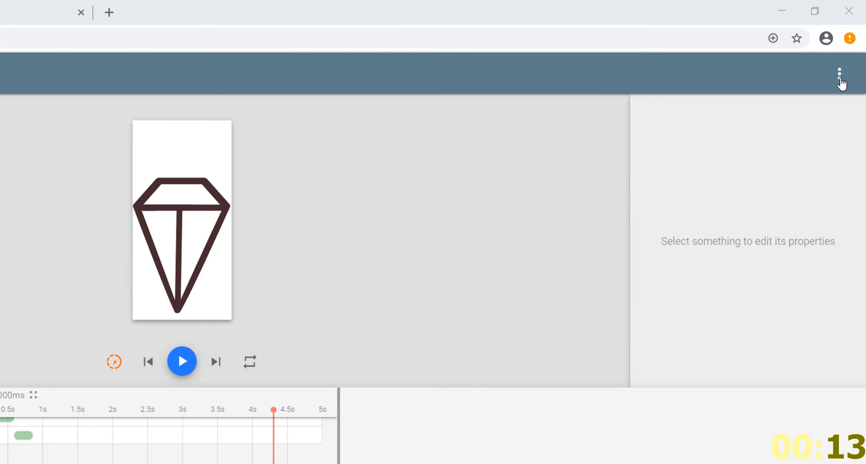
Switch to the beta version and draw a closed four-sided path about 3 units wide with the Pen tool, and deselect it
left_click(839, 78)
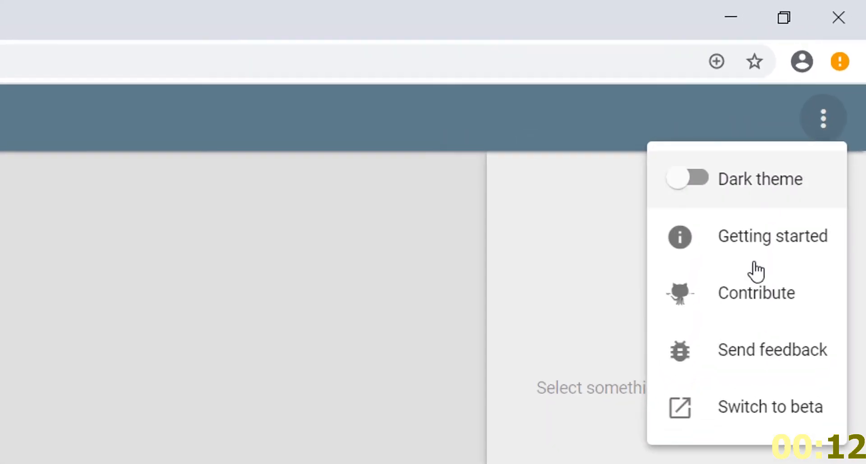
left_click(769, 417)
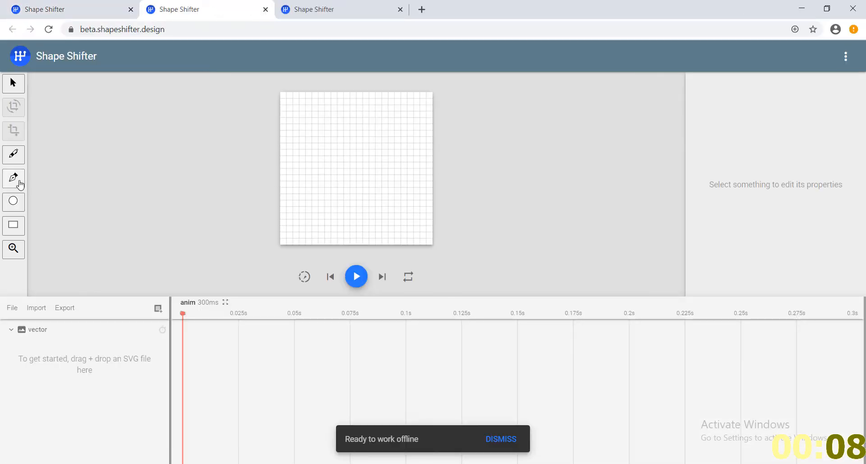
left_click(14, 178)
left_click(359, 125)
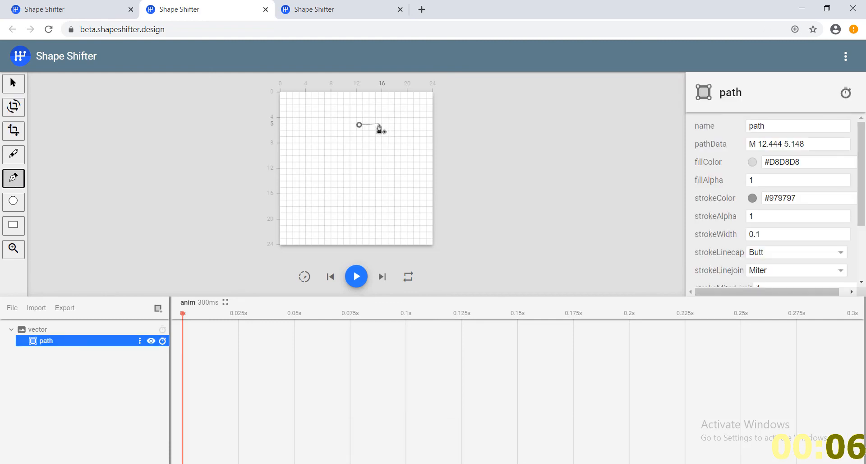
left_click(378, 124)
left_click(379, 165)
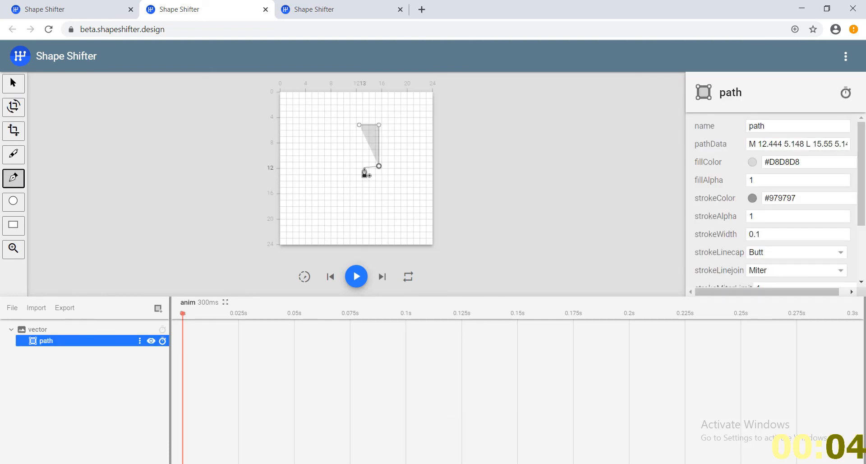
left_click(364, 164)
left_click(359, 125)
left_click(313, 158)
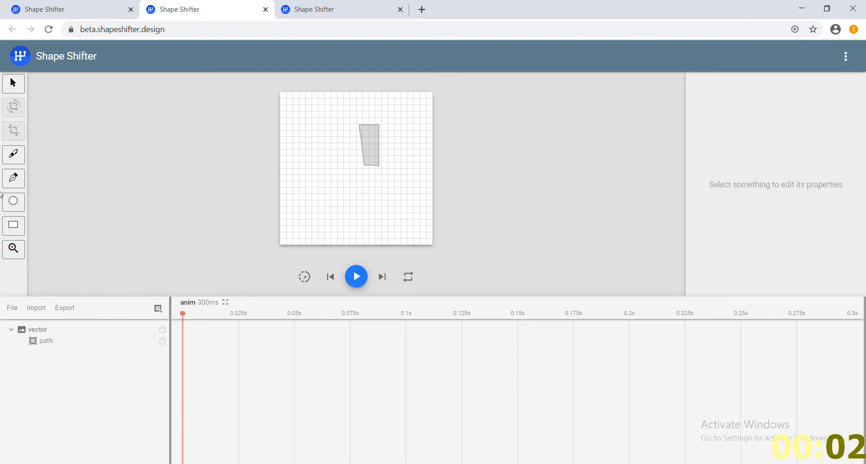
Draw a tall rectangle to the left of the four-sided path, and show the import options in the non-beta version
left_click(14, 225)
left_click_drag(313, 135, 335, 190)
left_click(34, 308)
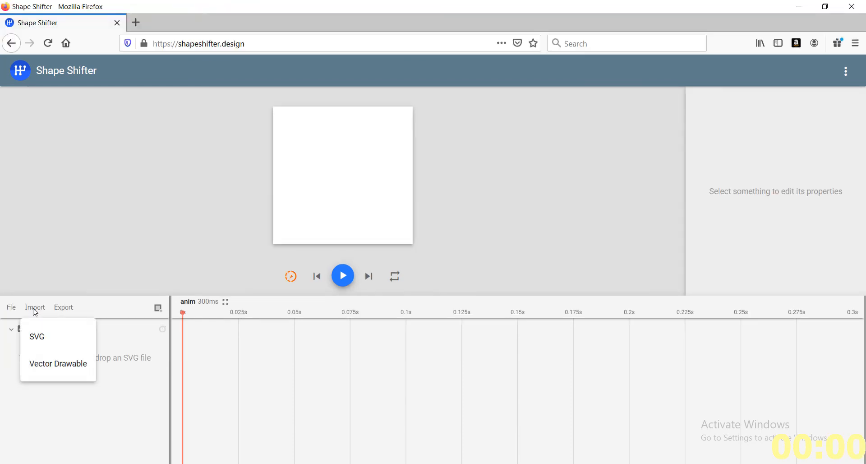